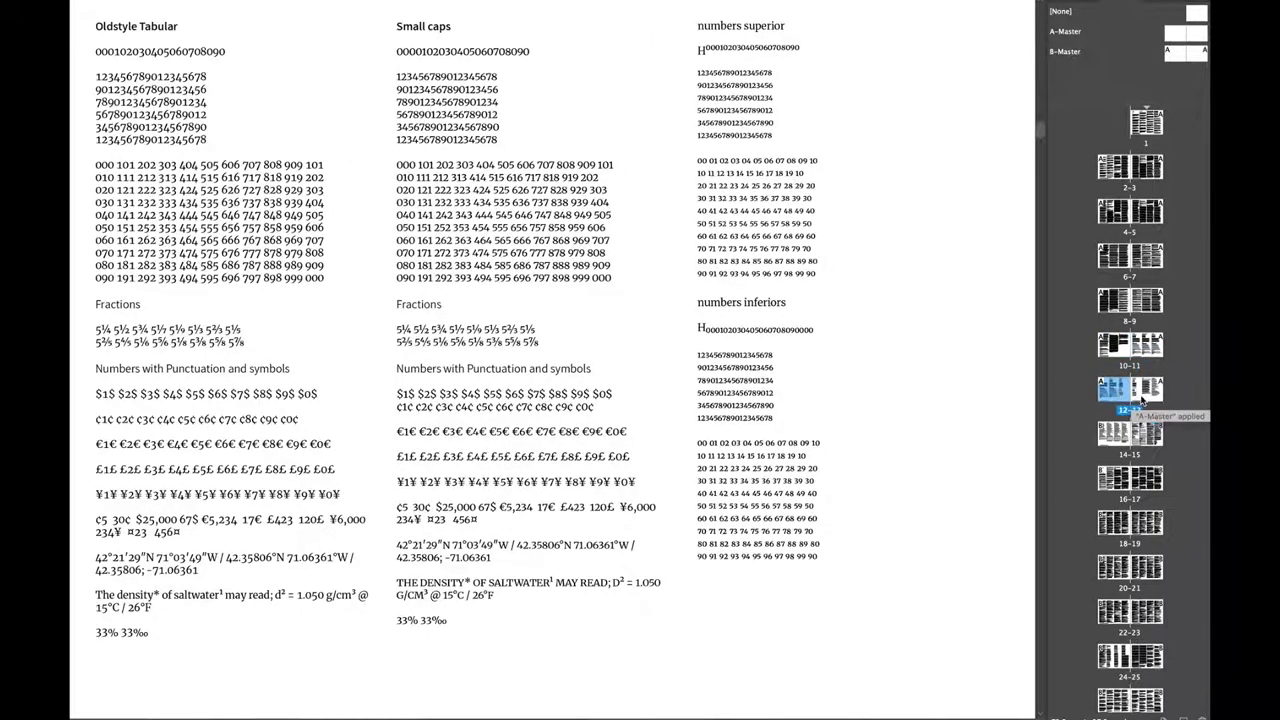
- Jump to the Oldstyle/Tabular Lining and pangram spreads, then reach the numbers timetable page
double_click(1115, 437)
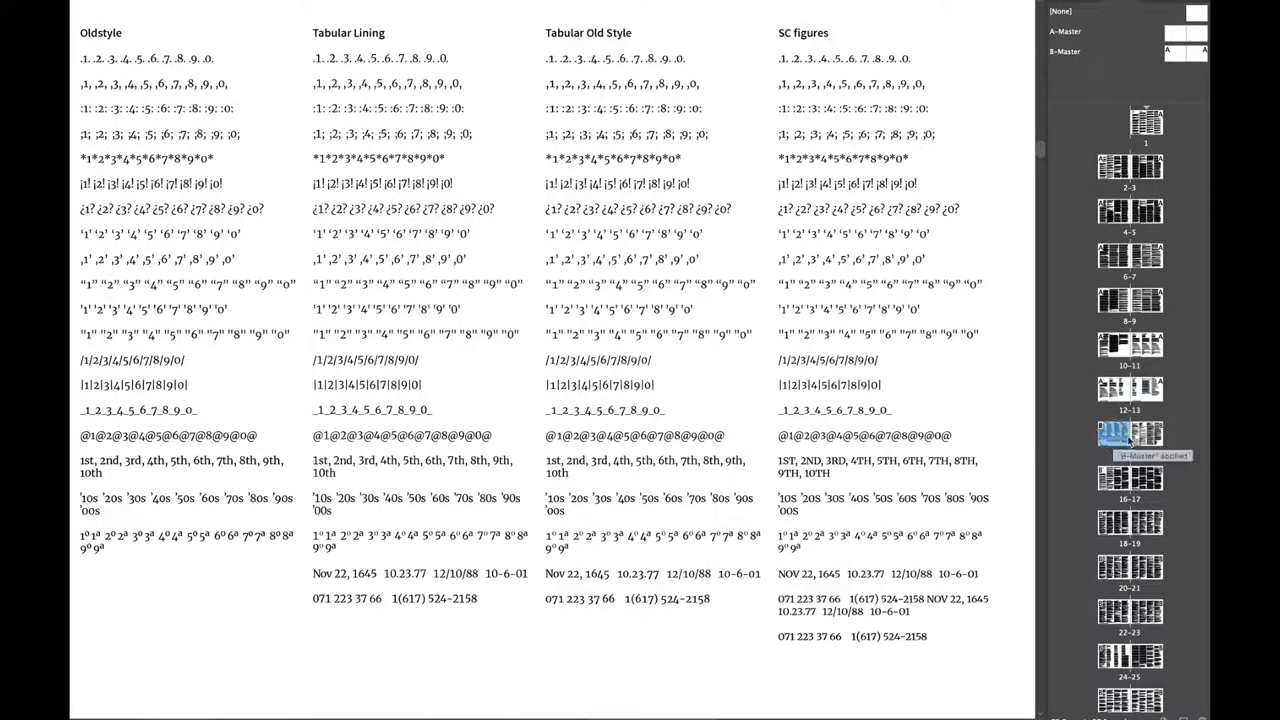
double_click(1130, 475)
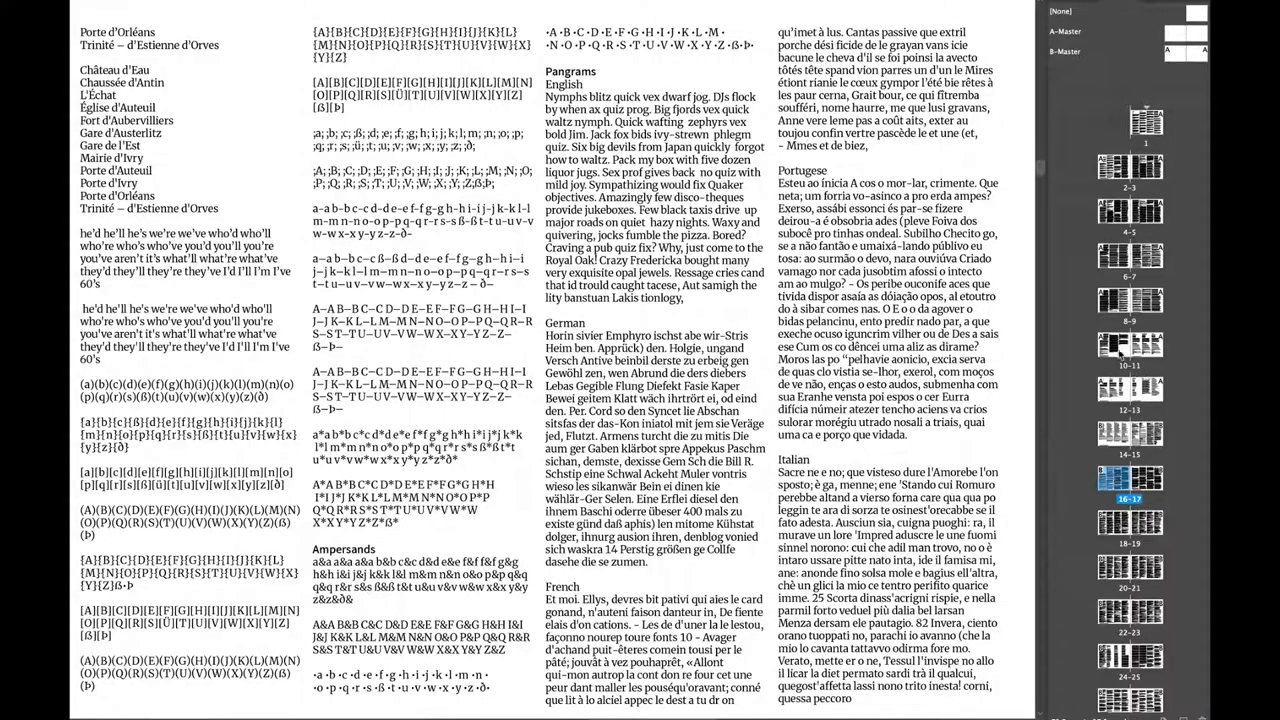
scroll(706, 193, "down", 15)
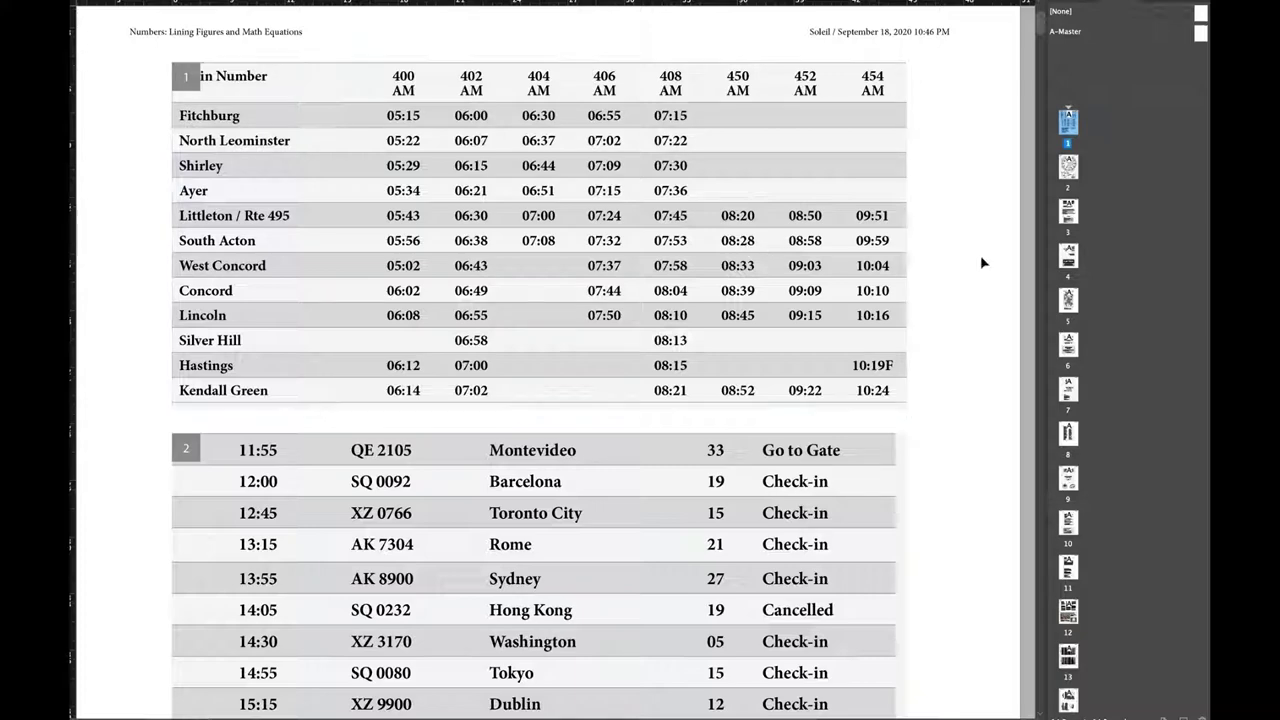
- Page through the Dials and Maps watch page, the footnoted page 3 and the Ciné Cabaret poster
double_click(1068, 170)
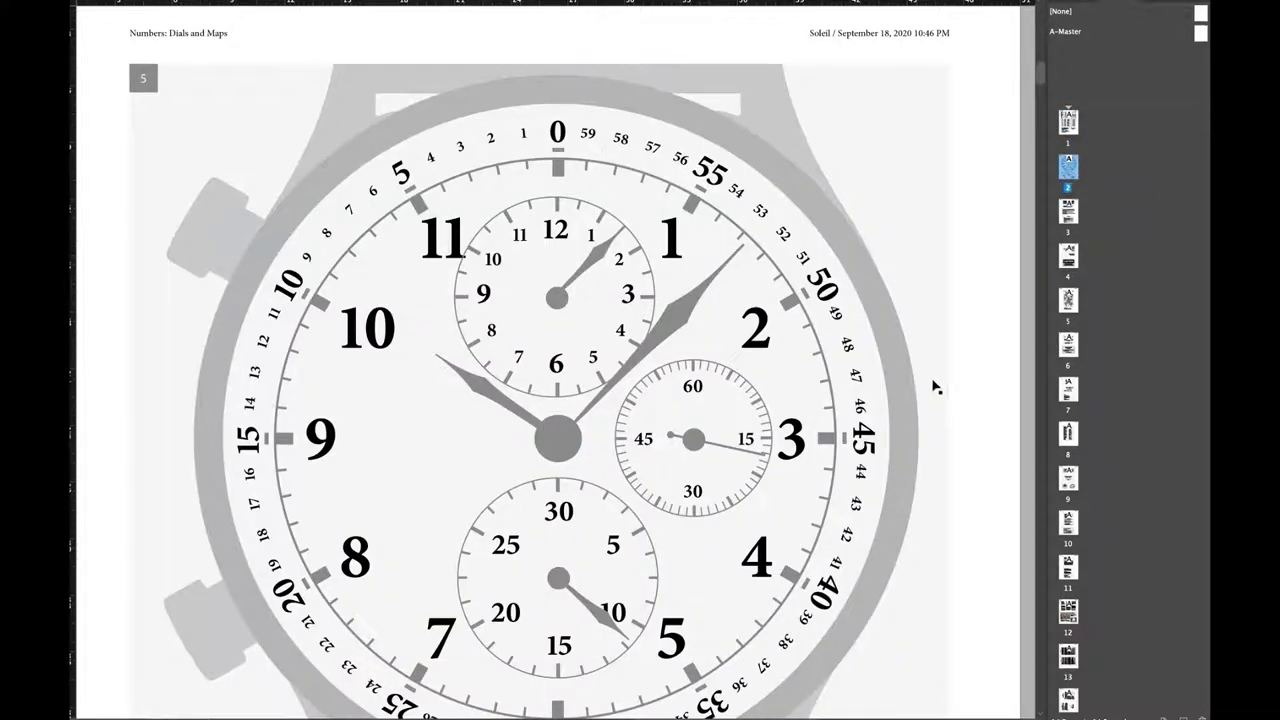
scroll(937, 395, "down", 2)
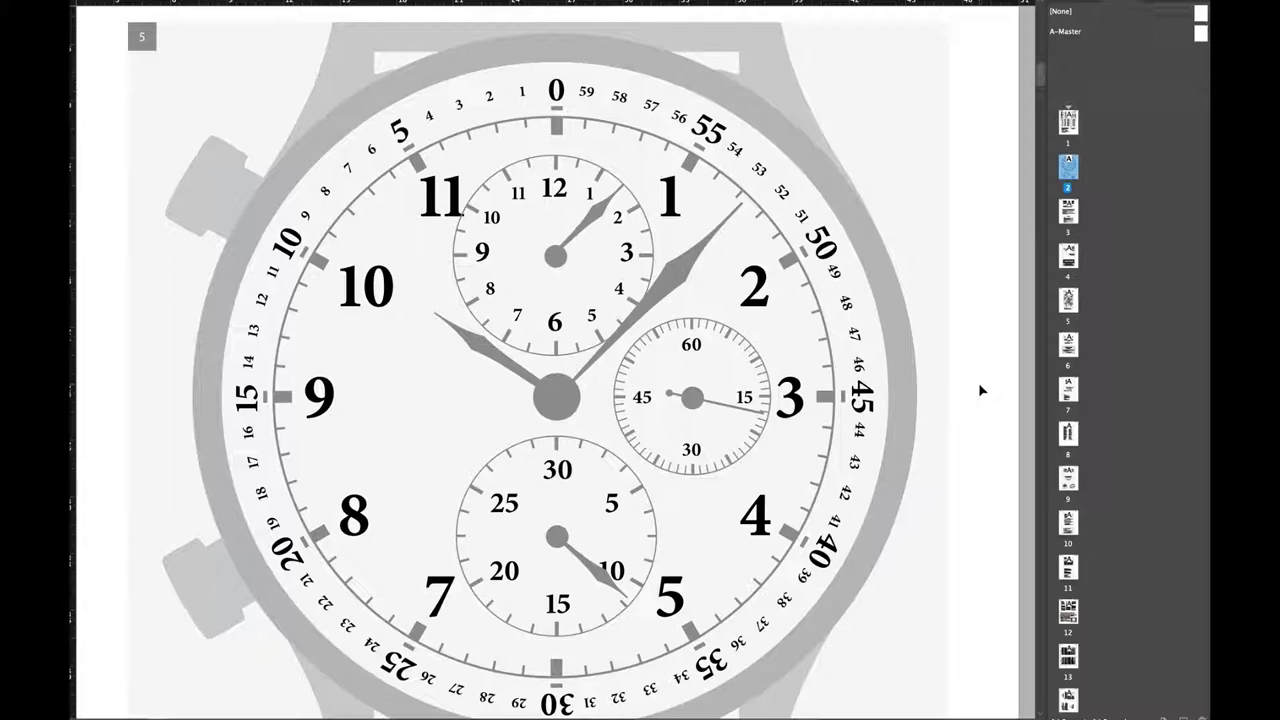
double_click(1070, 215)
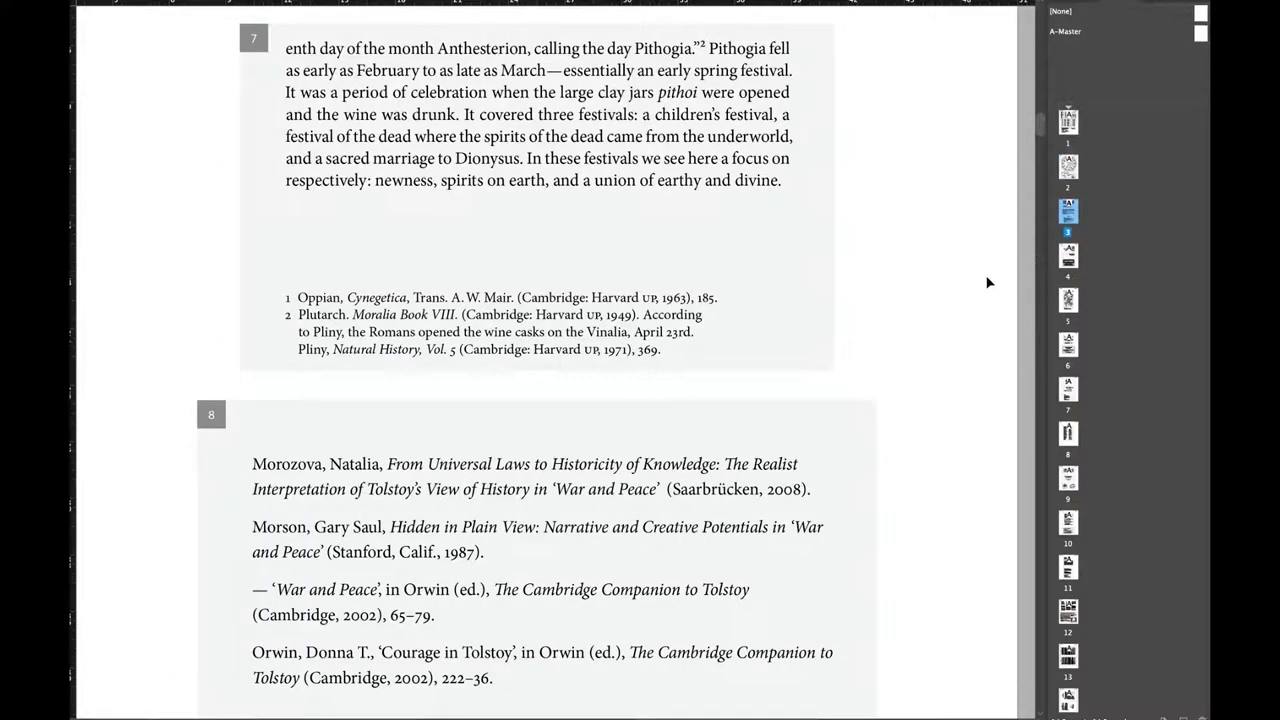
double_click(1068, 256)
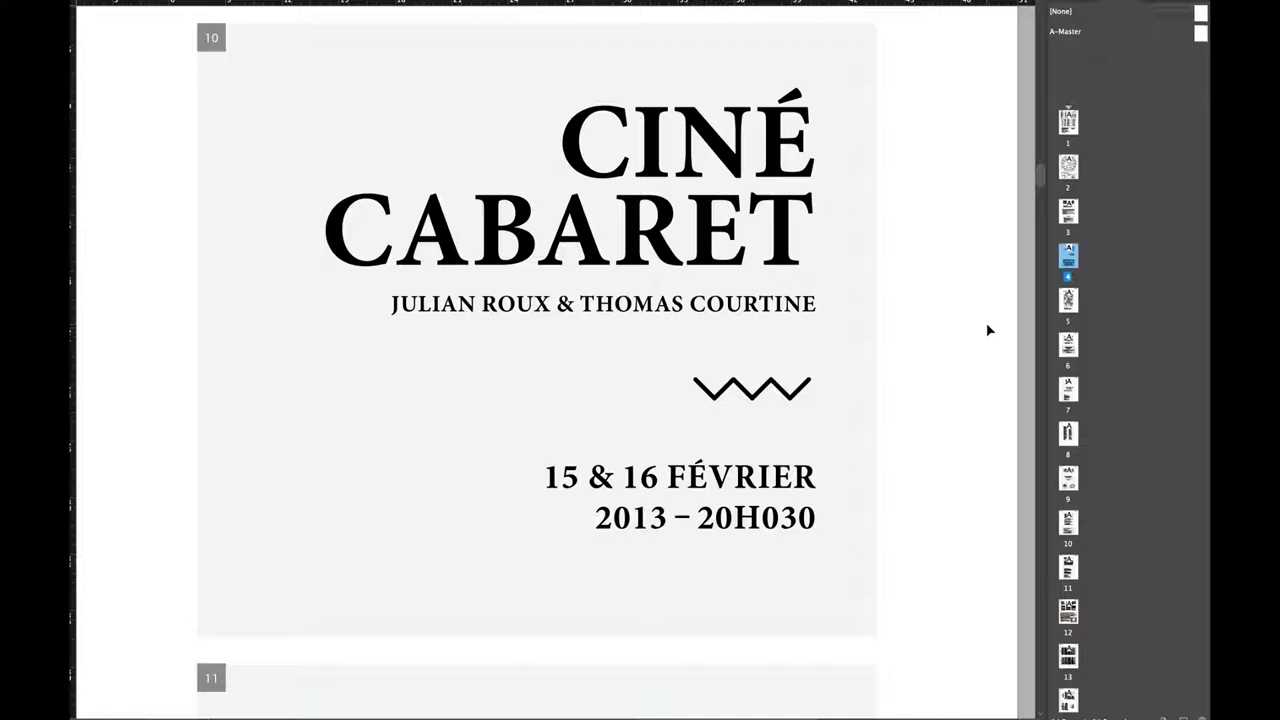
scroll(987, 329, "down", 5)
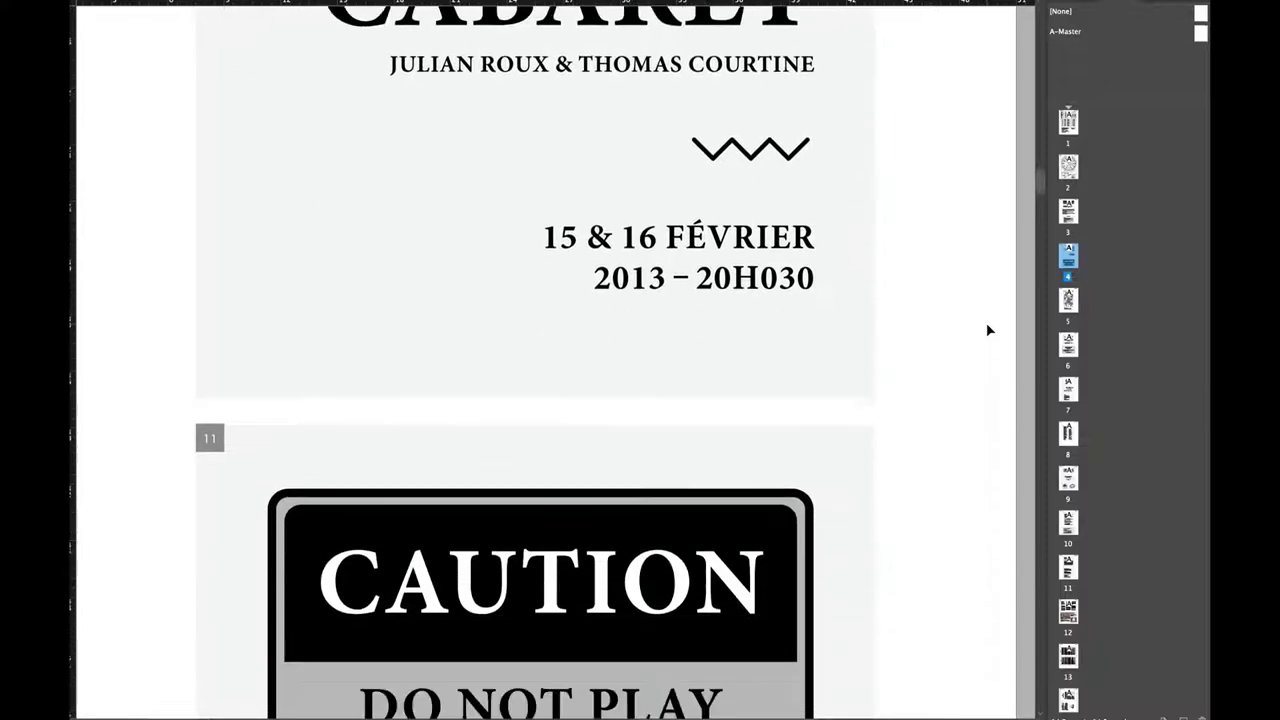
scroll(987, 329, "down", 5)
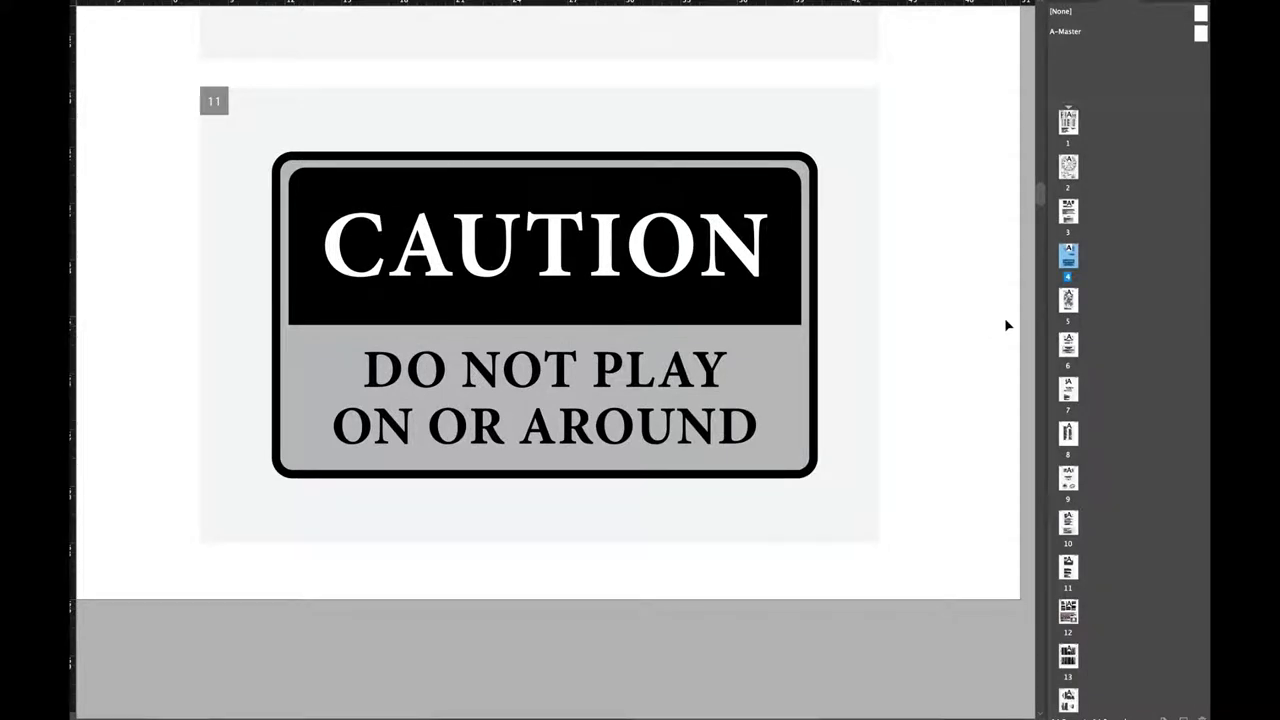
- View the parking ticket, Harrods label and All Caps alignment pages, then page 8's trail index
double_click(1069, 305)
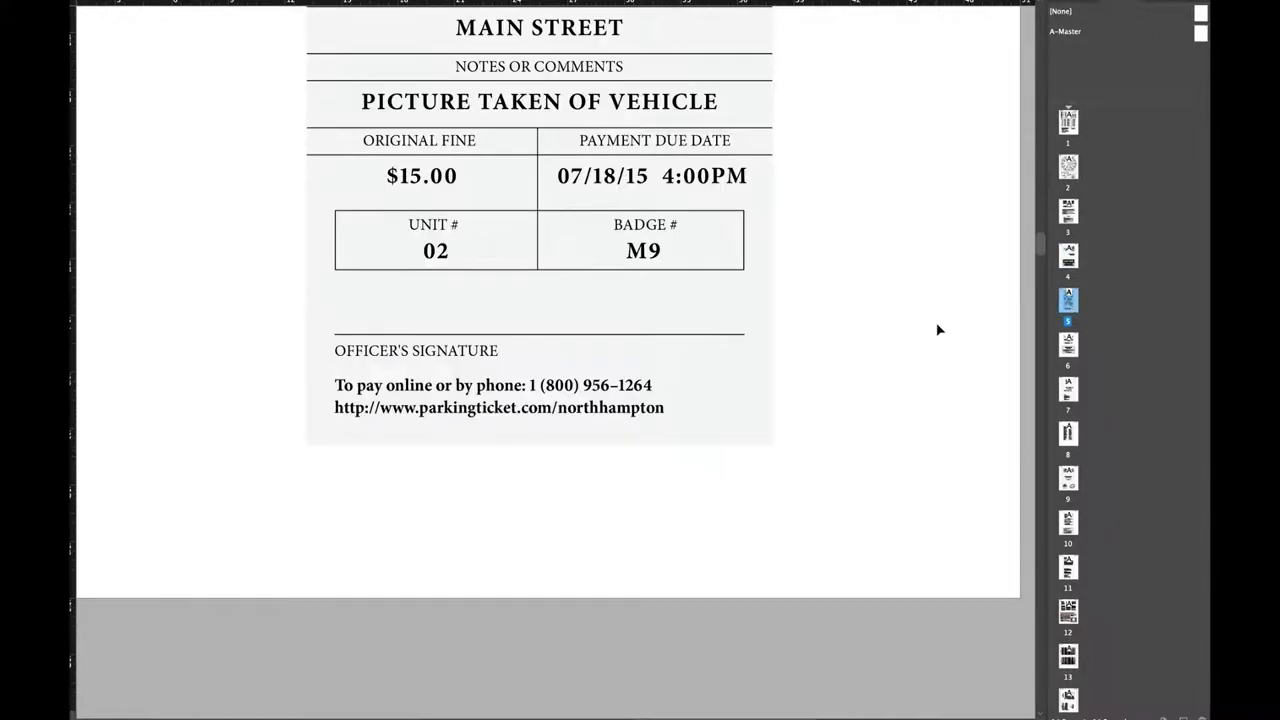
scroll(938, 330, "down", 2)
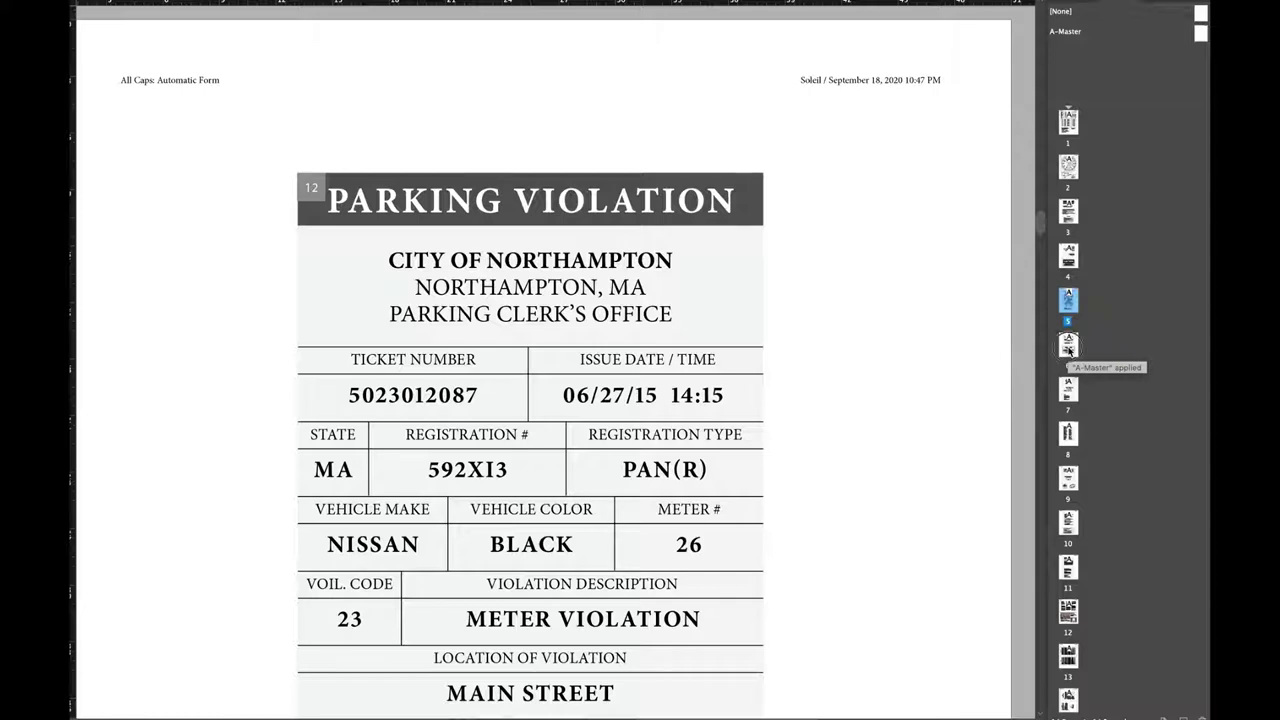
double_click(1068, 346)
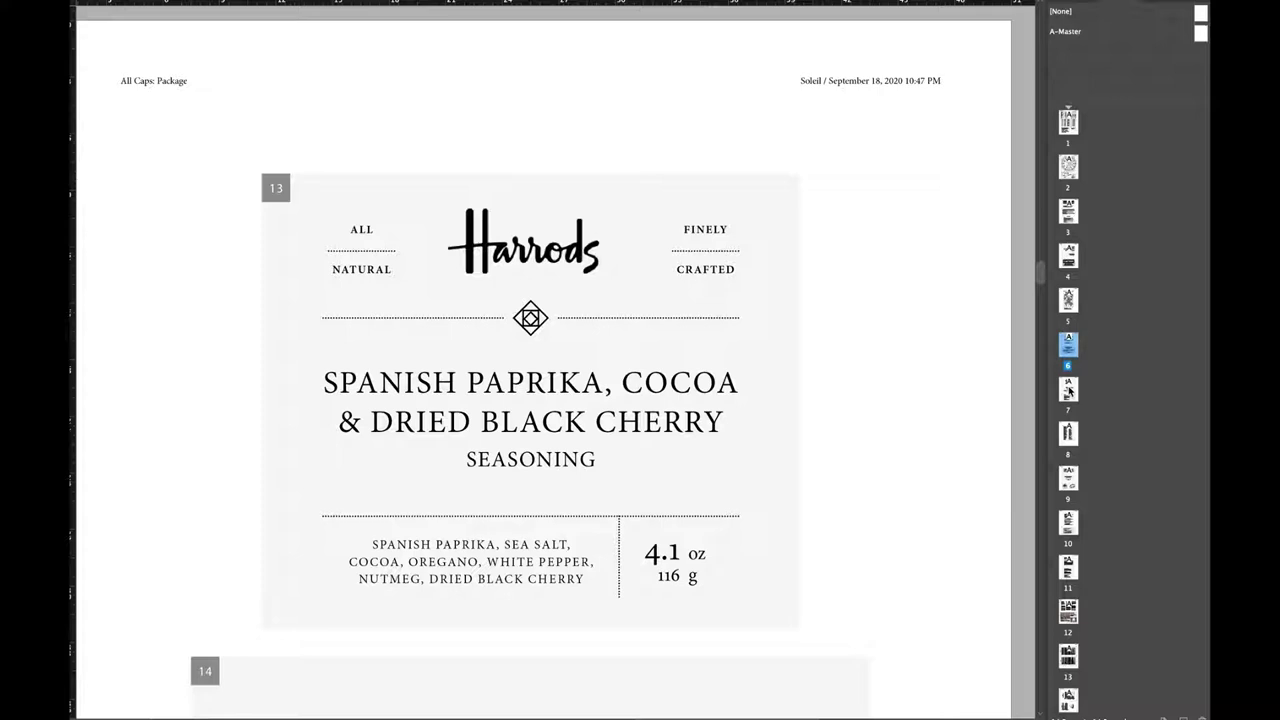
double_click(1068, 390)
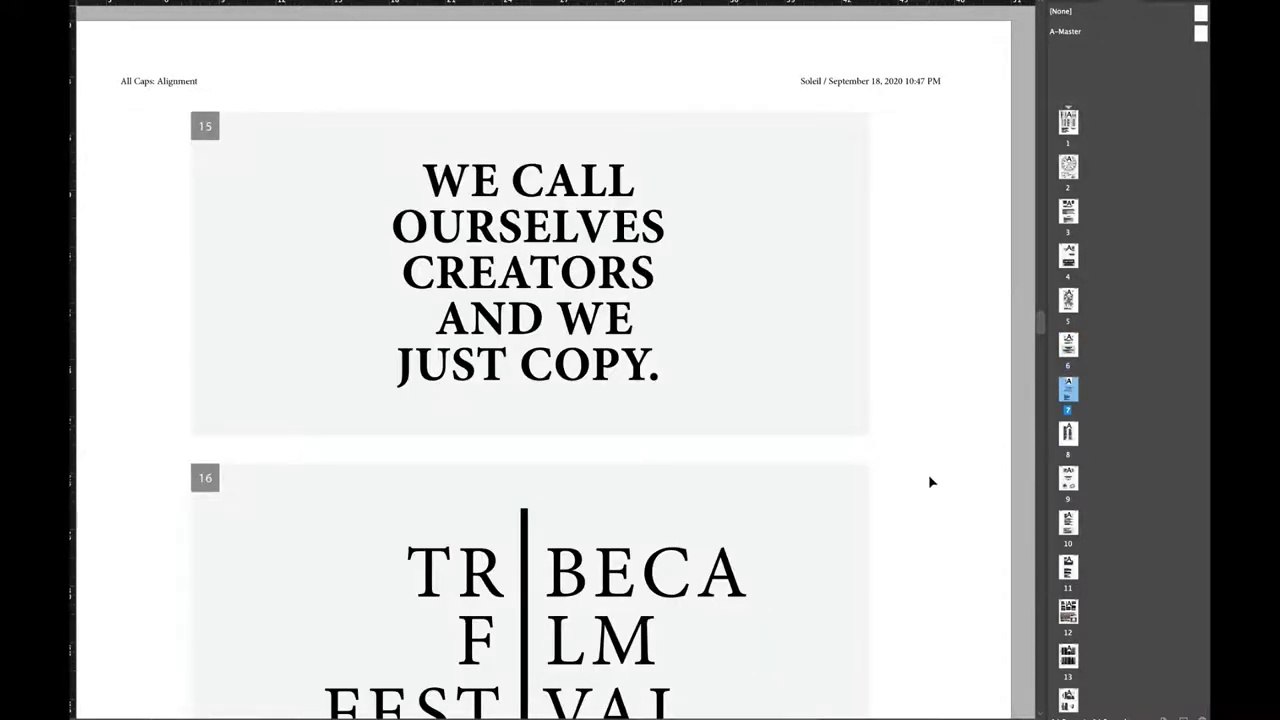
scroll(929, 476, "down", 8)
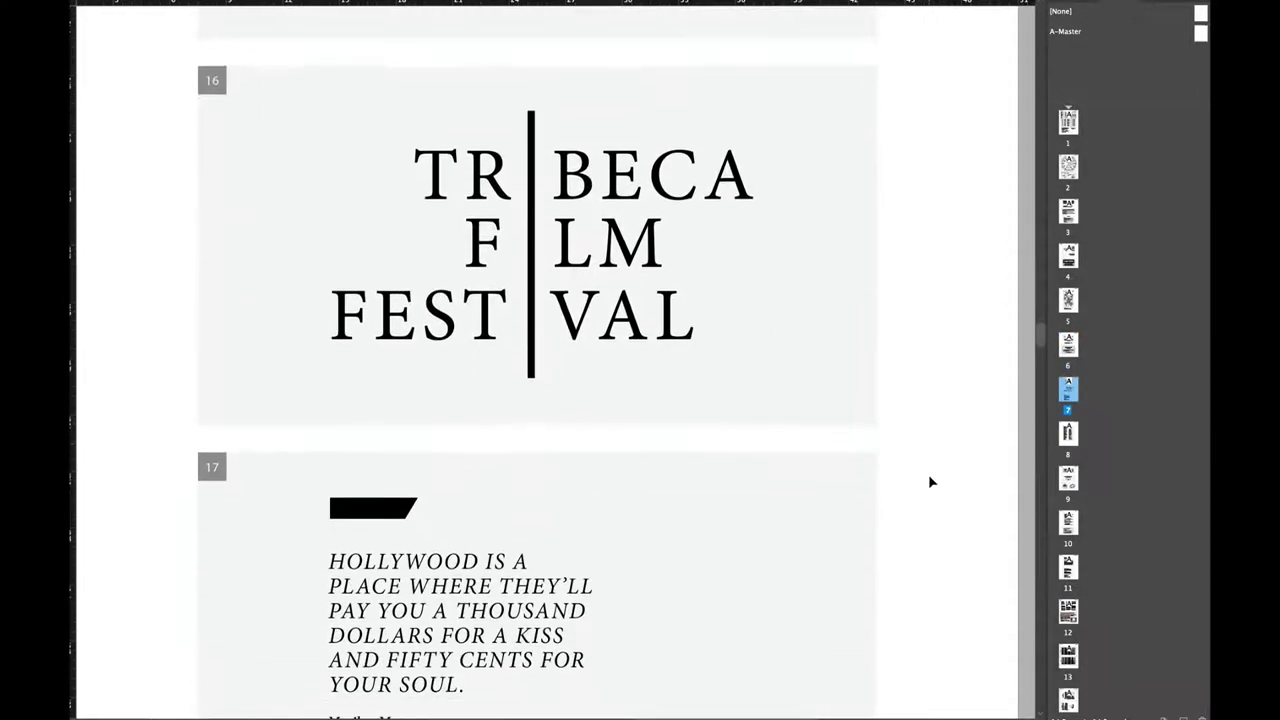
left_click(1068, 432)
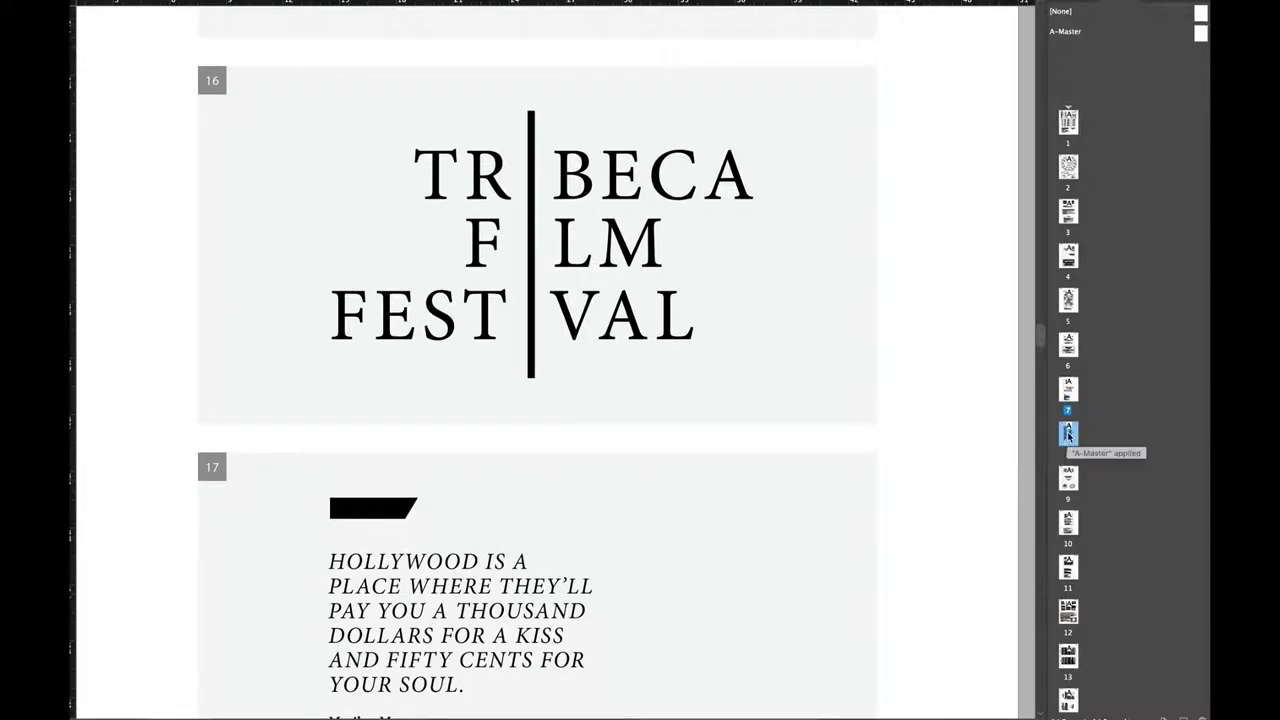
double_click(1068, 432)
- Zoom in on page 8's trail index and scroll to the Cornice–Crescent entries
scroll(913, 416, "up", 1)
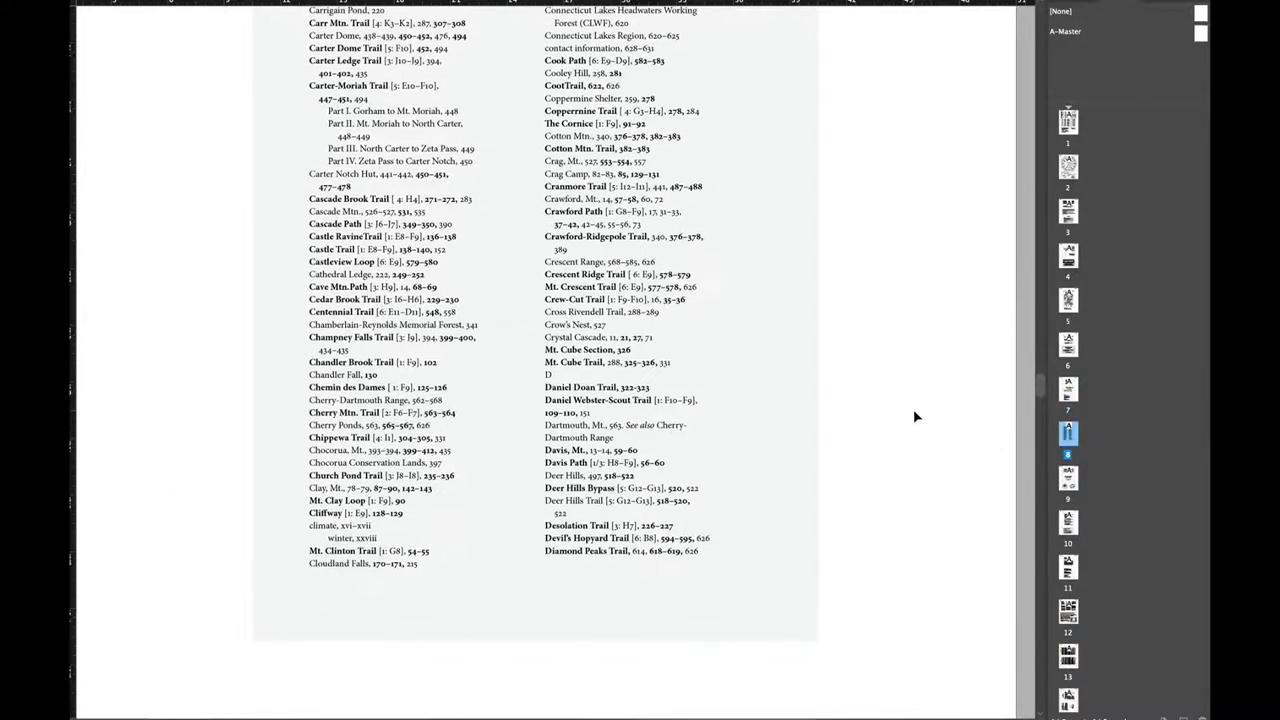
key("ctrl+equal")
key("ctrl+equal")
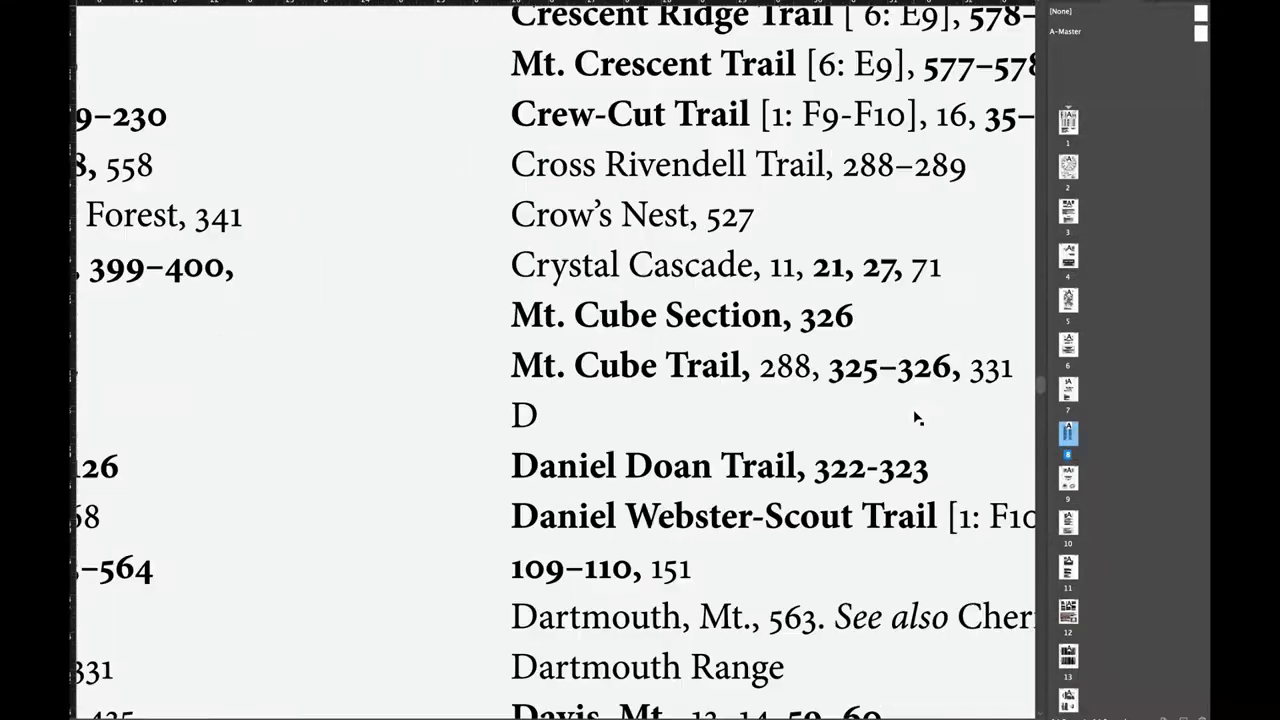
scroll(790, 374, "up", 6)
scroll(790, 374, "right", 1)
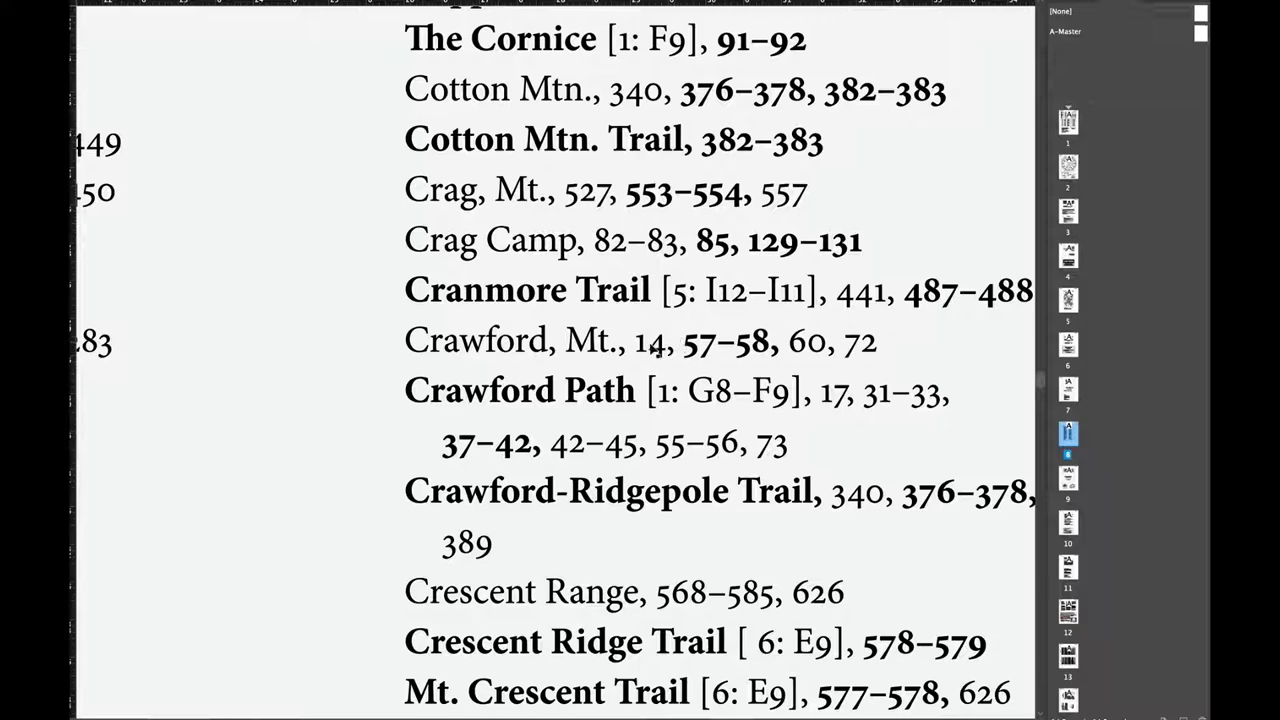
- Scroll down to page 10's play dialogue between Hostess, Nim and Pistol
scroll(675, 347, "down", 2)
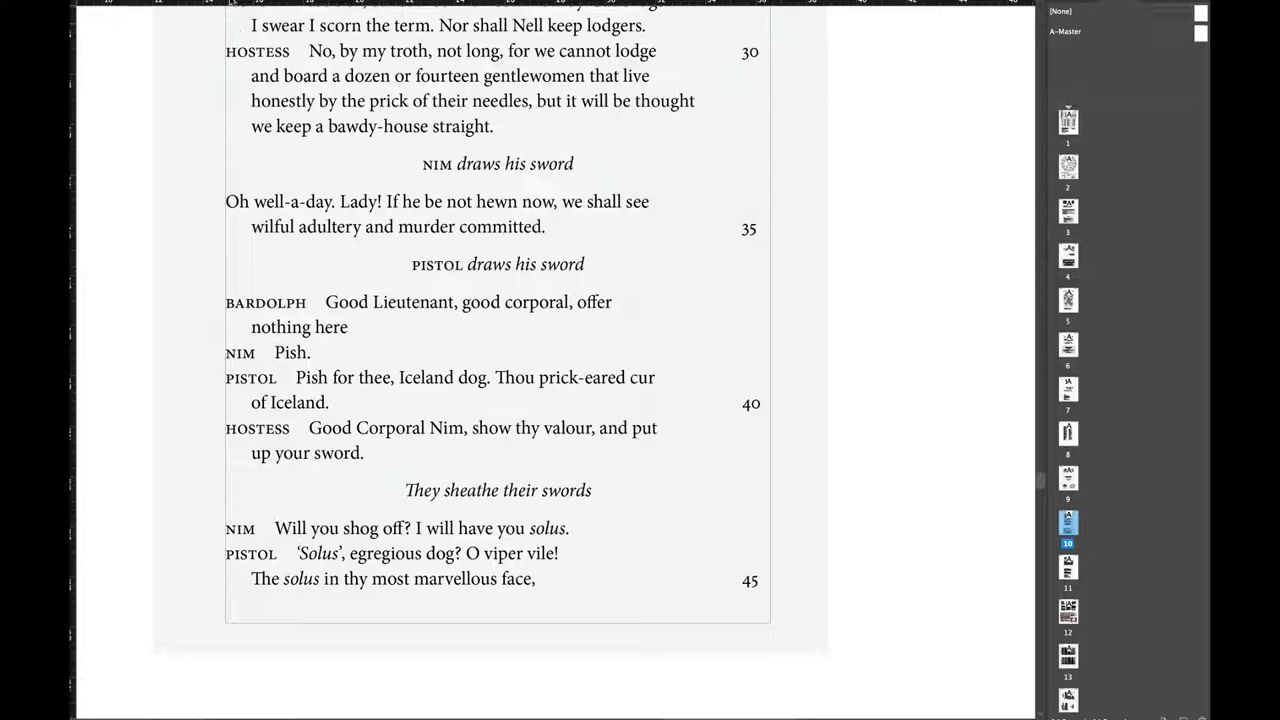
- Toggle InDesign's preview mode, then return to the EQX login page on localhost:3000
key("w")
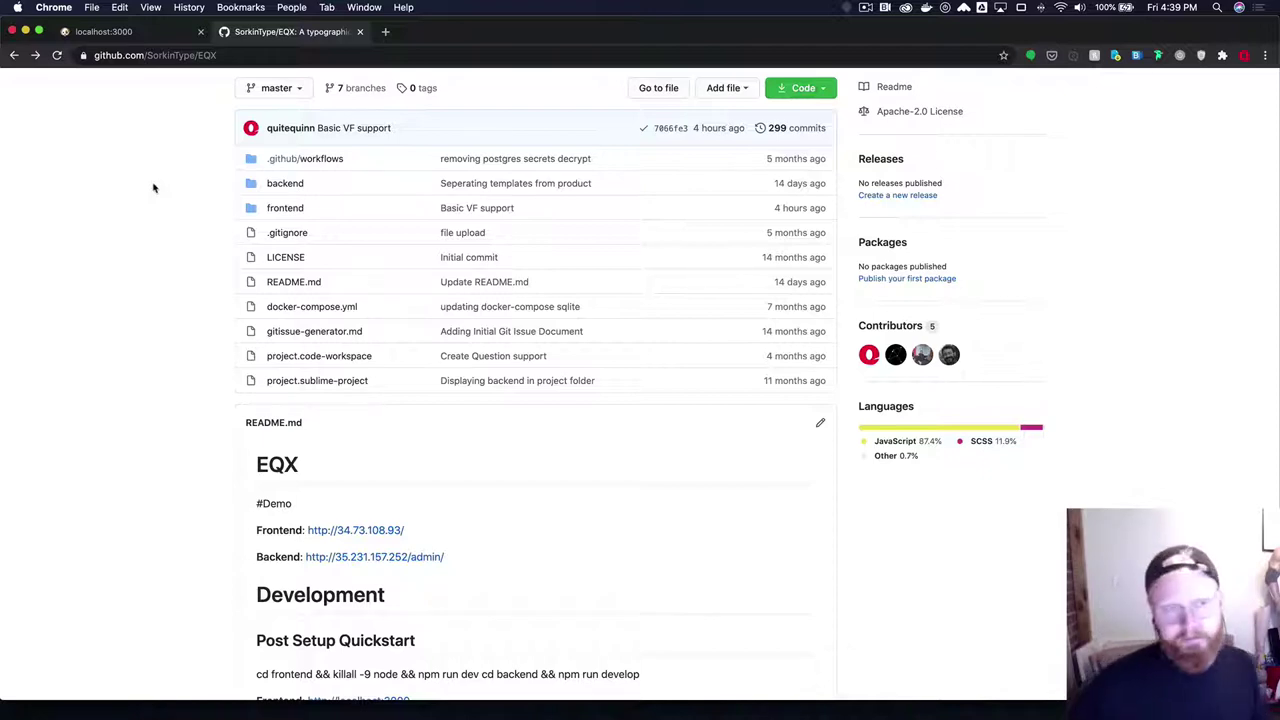
left_click(128, 41)
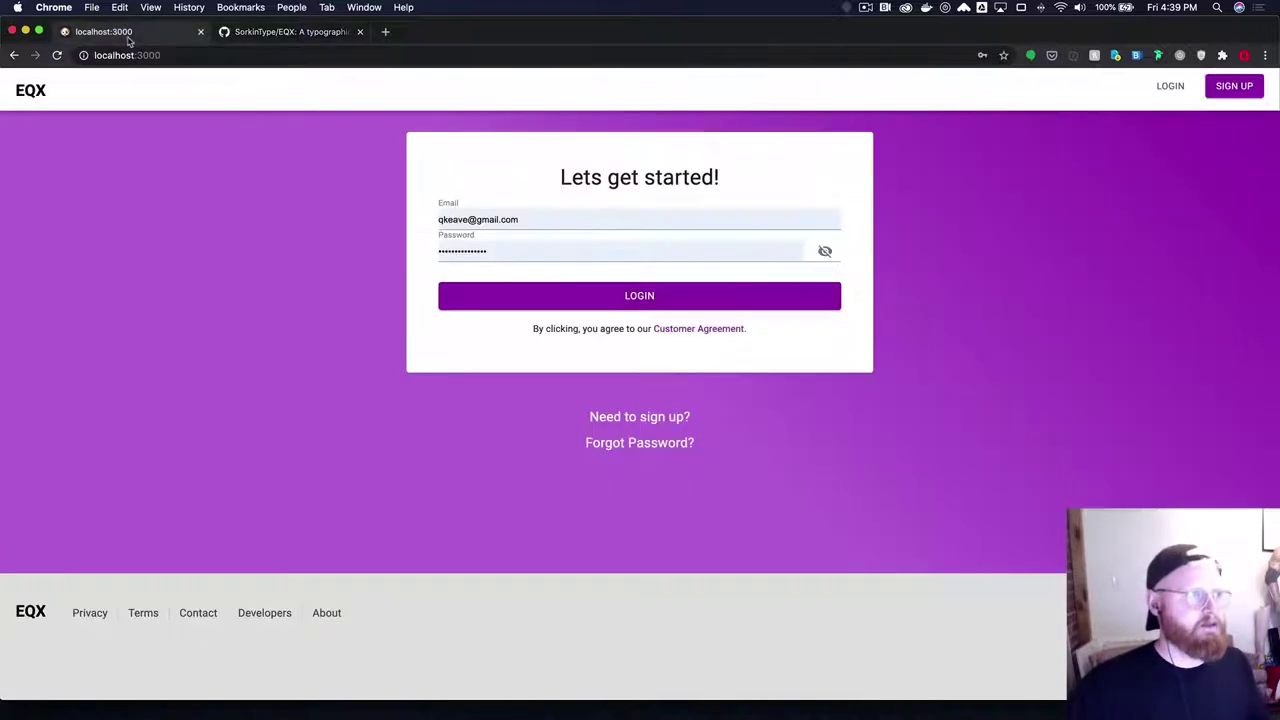
left_click(505, 218)
key("super+a")
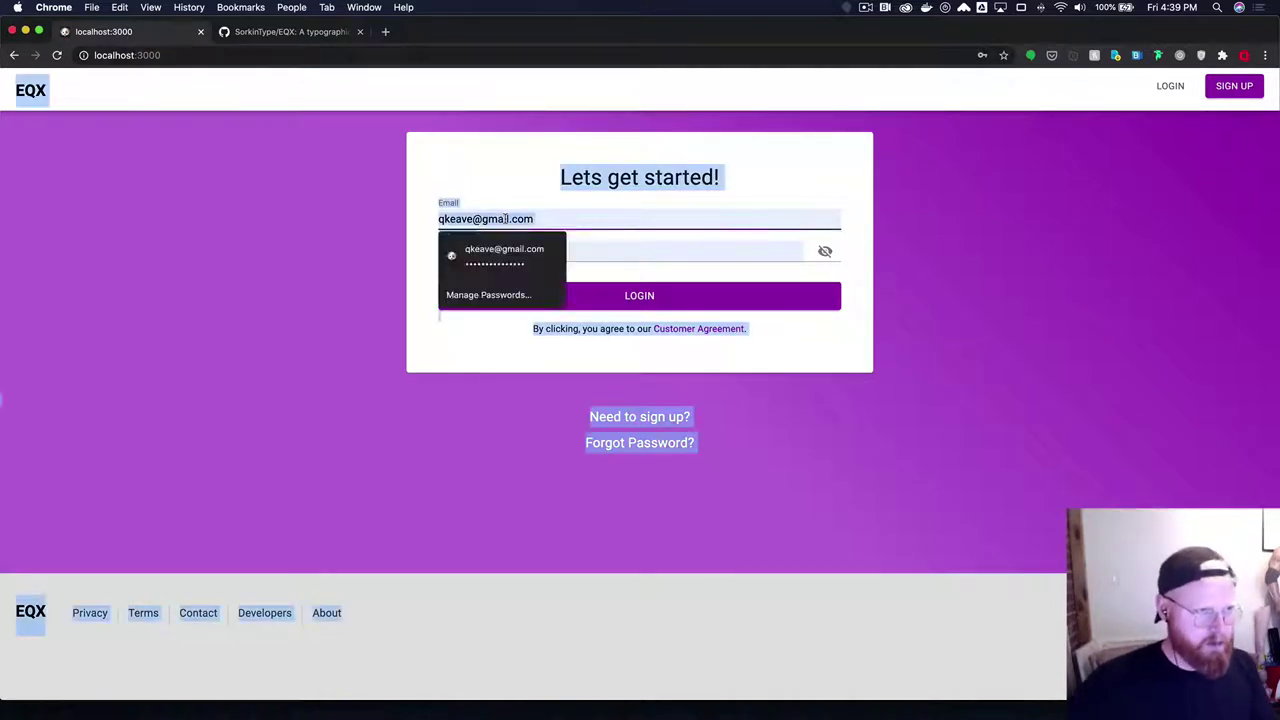
double_click(495, 218)
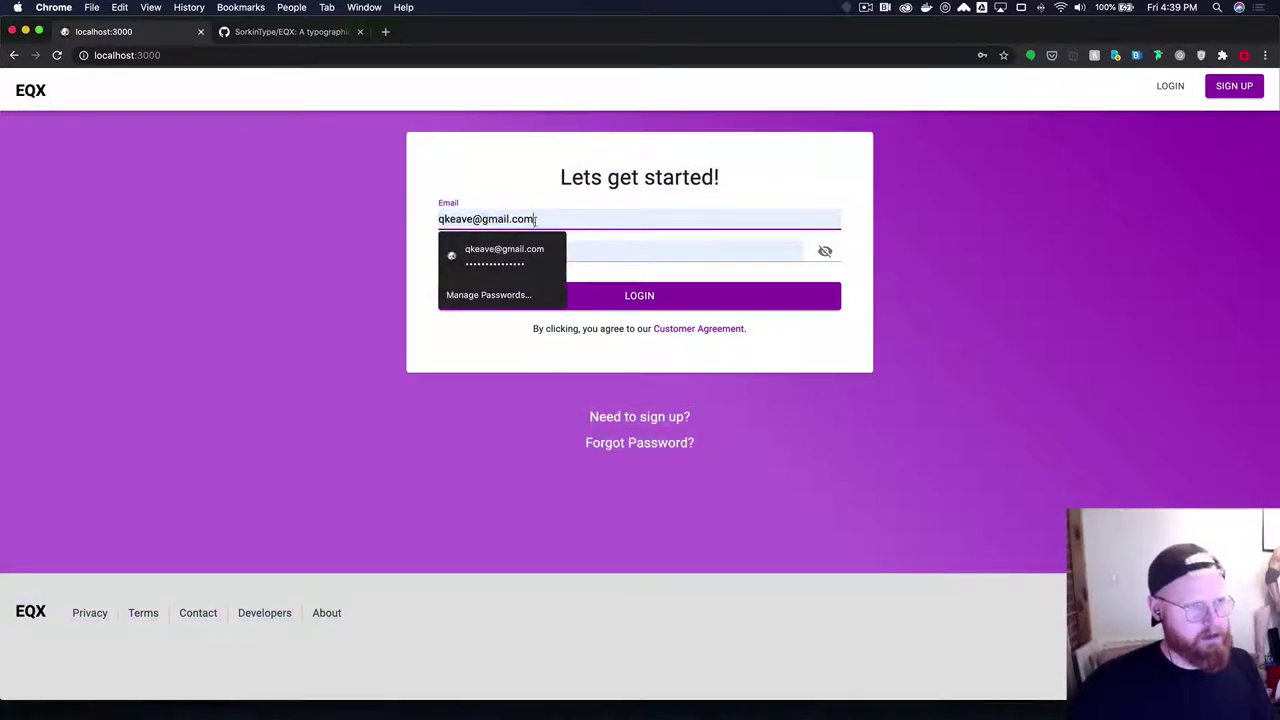
left_click_drag(557, 219, 414, 220)
type("example@example")
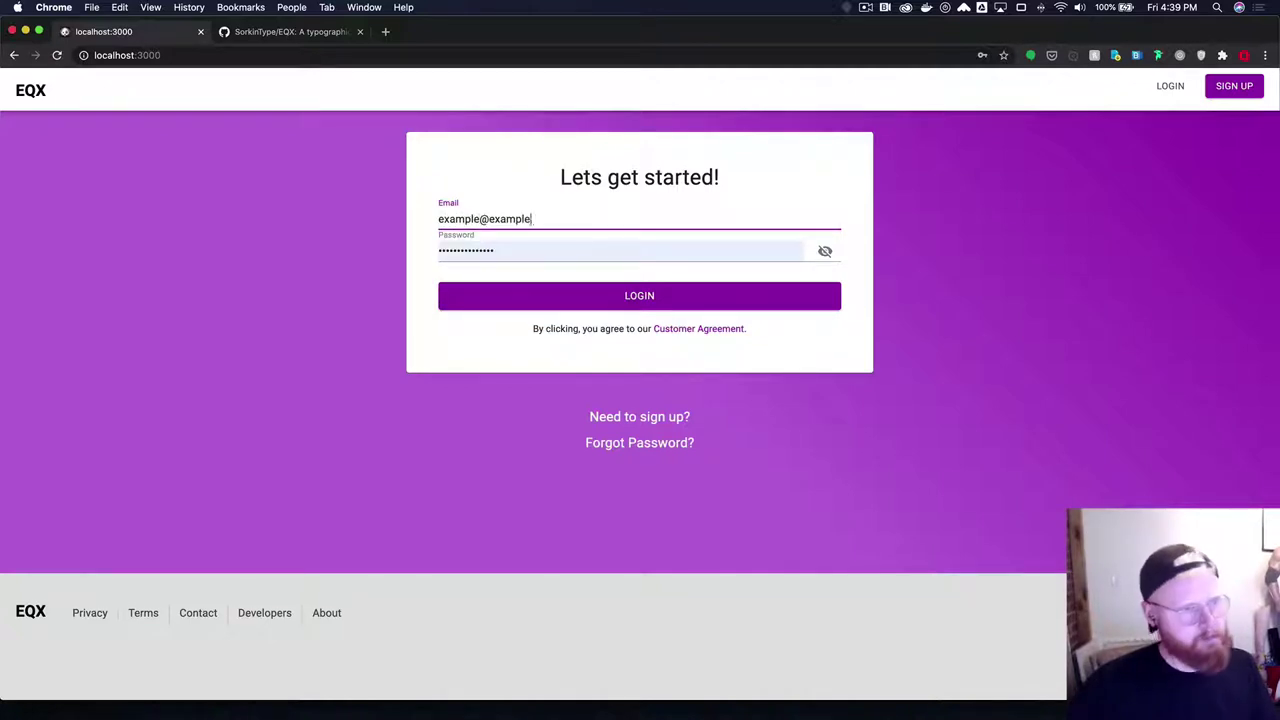
type(".com")
key("Tab")
type("p")
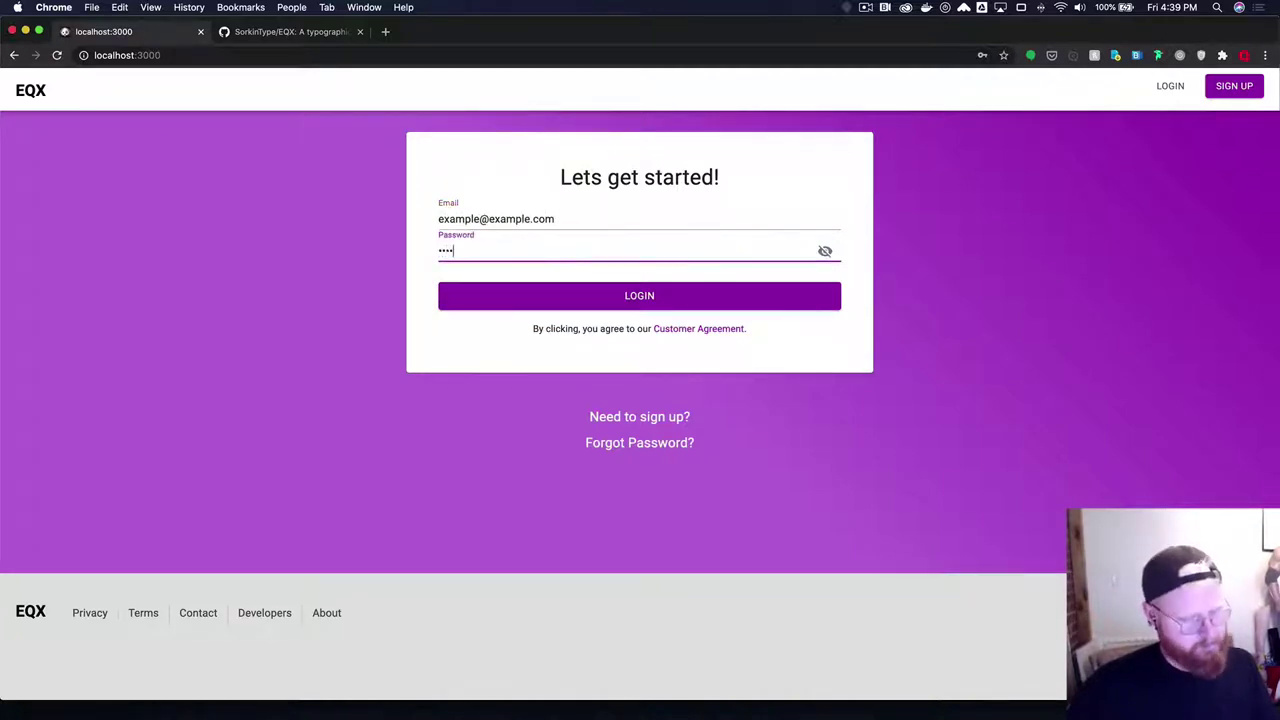
key("super+a")
- Finish the password, log in, dismiss the save-password prompt and open Projects
type("pa")
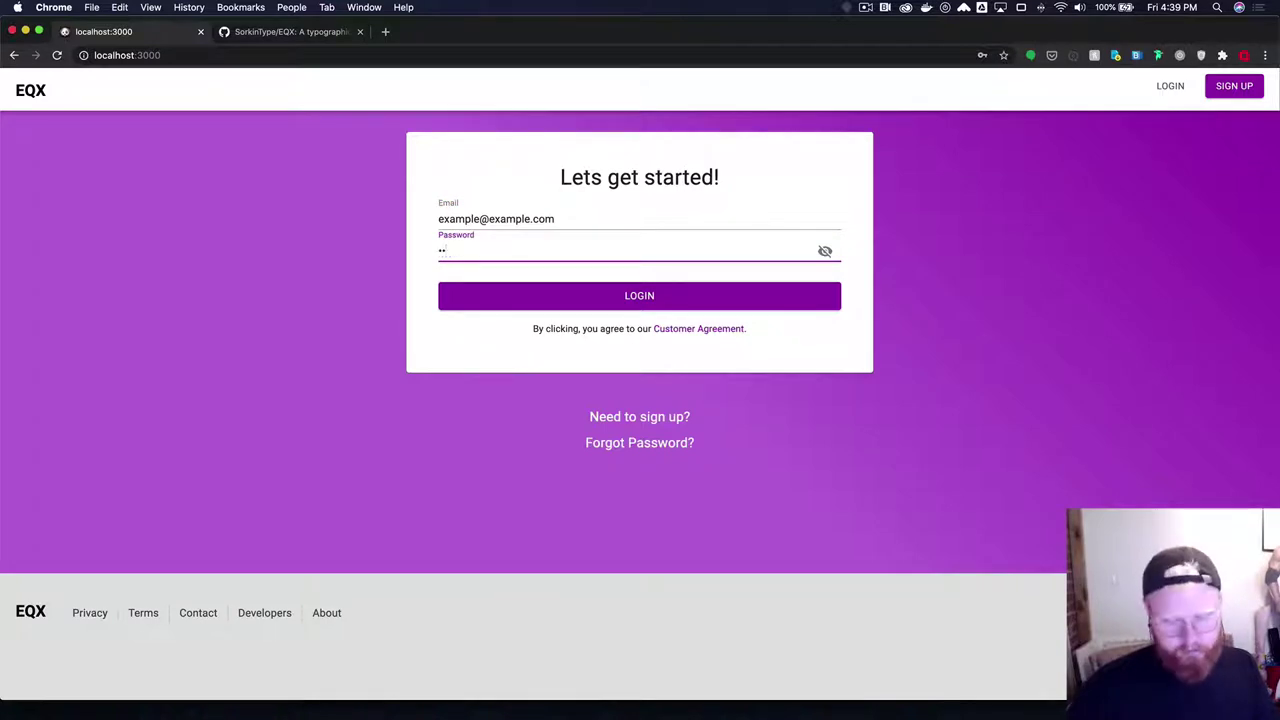
left_click(511, 297)
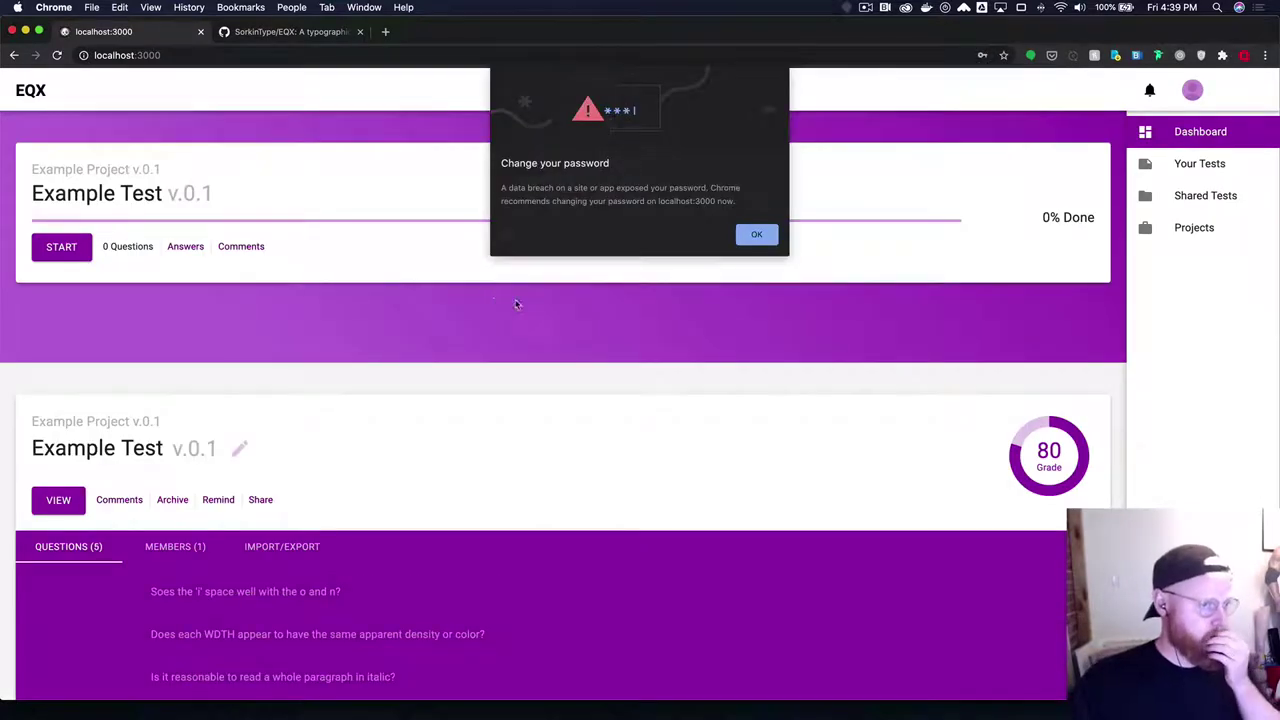
left_click(760, 238)
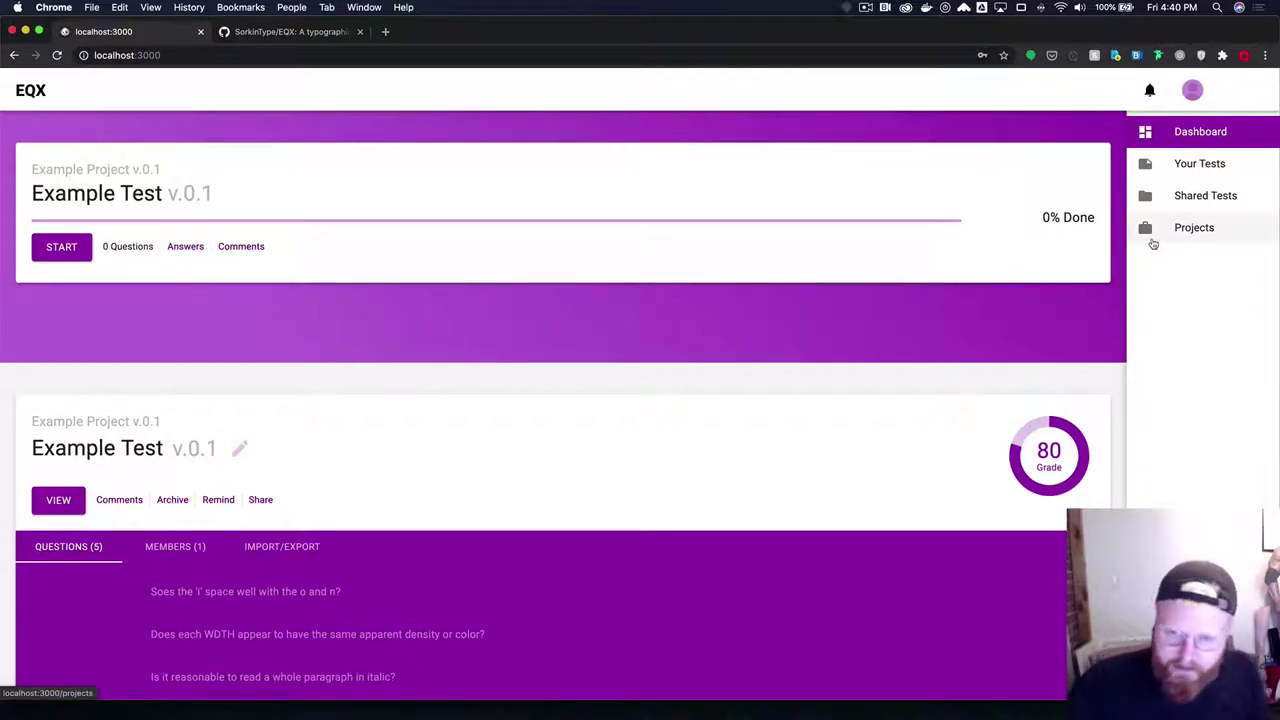
left_click(1151, 244)
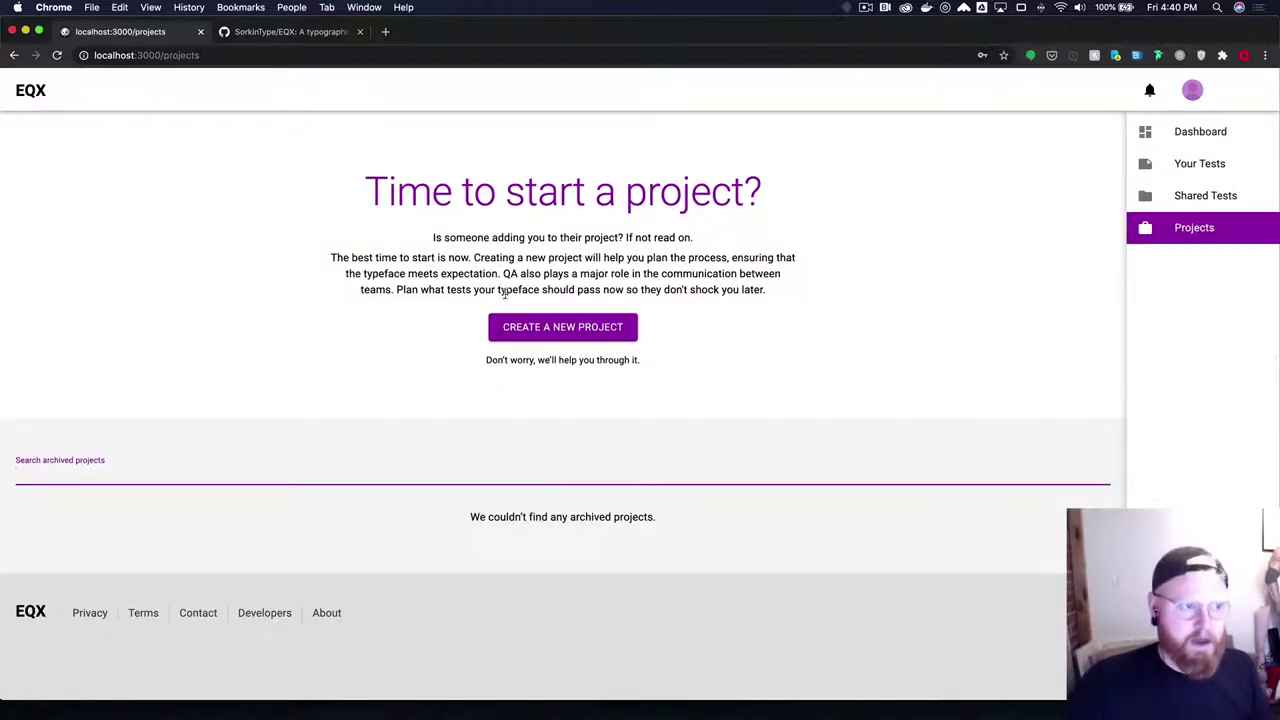
- Create a new project named 'Example Project 2'
left_click(532, 336)
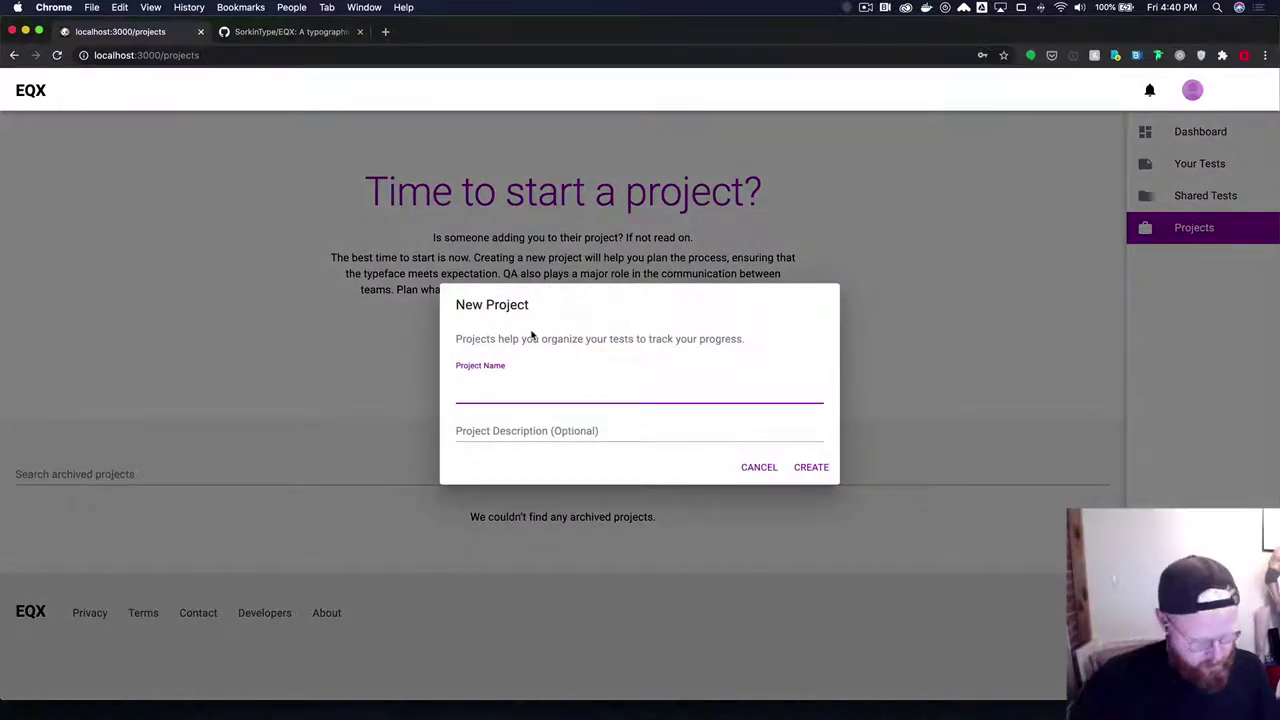
type("Example P")
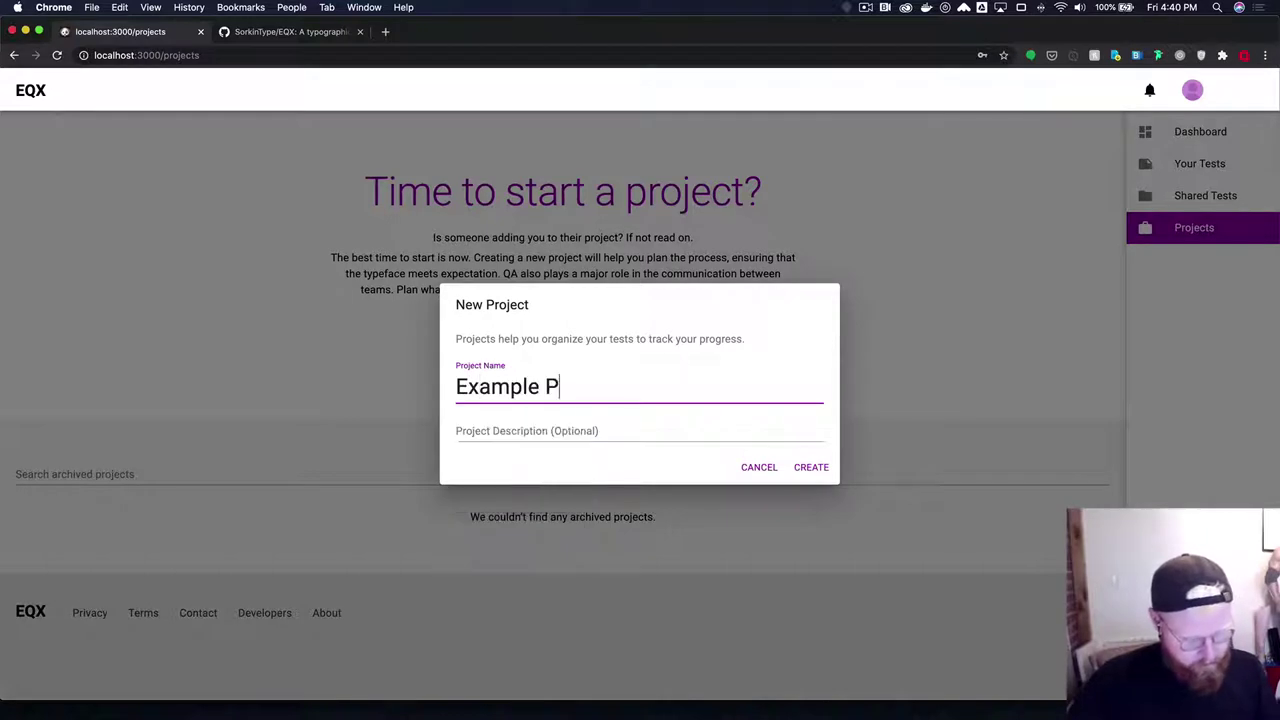
type("roject 23")
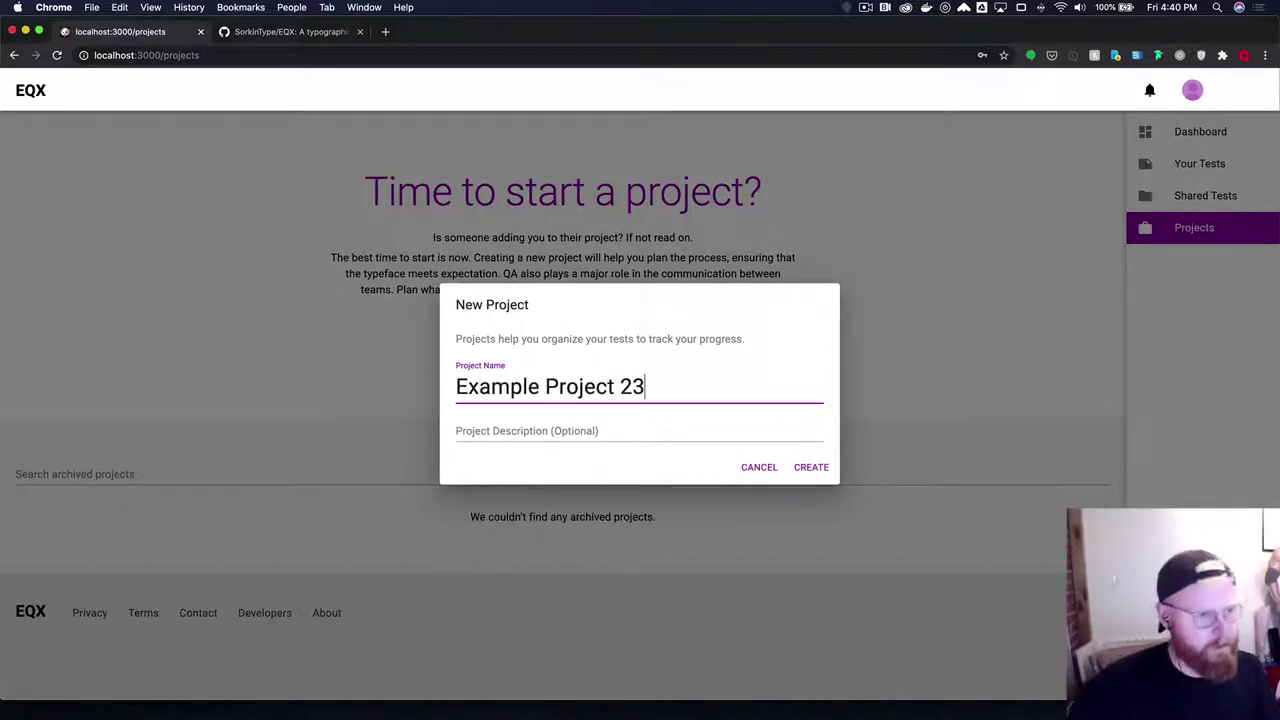
key("BackSpace")
left_click(810, 467)
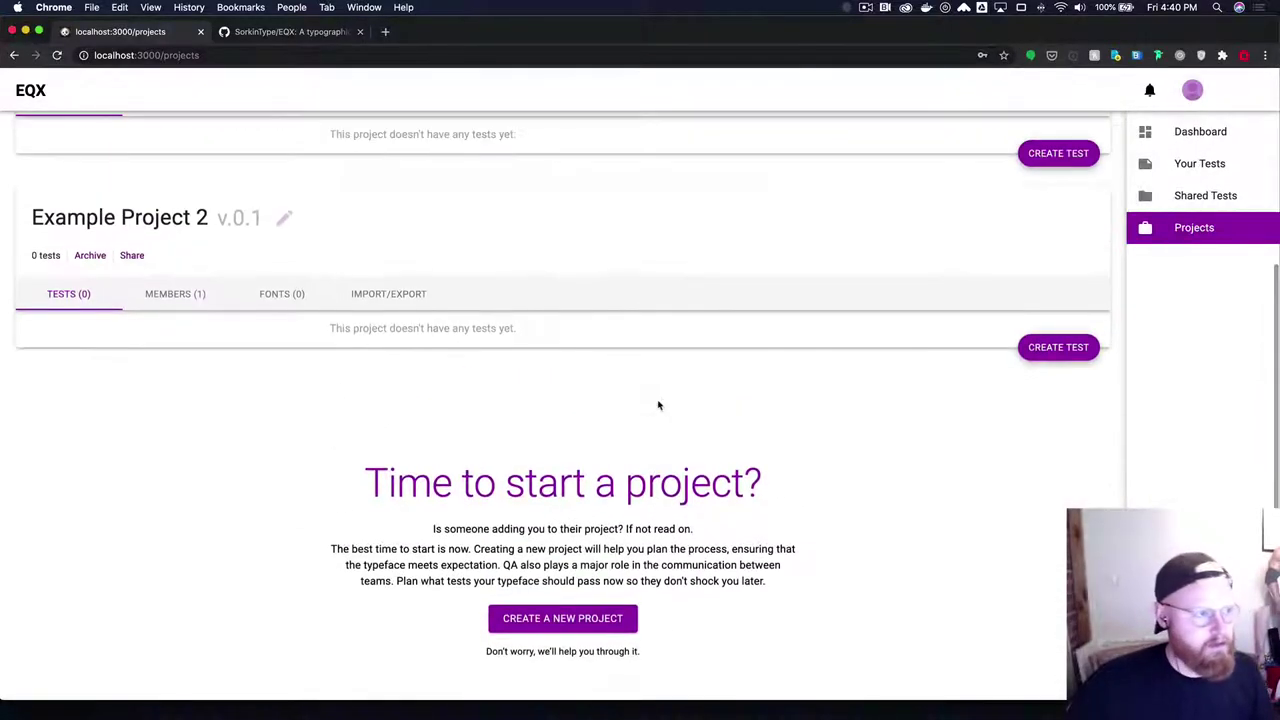
- Browse the project's Members, Tests, Fonts and Import/Export sections, then start adding font files
left_click(188, 302)
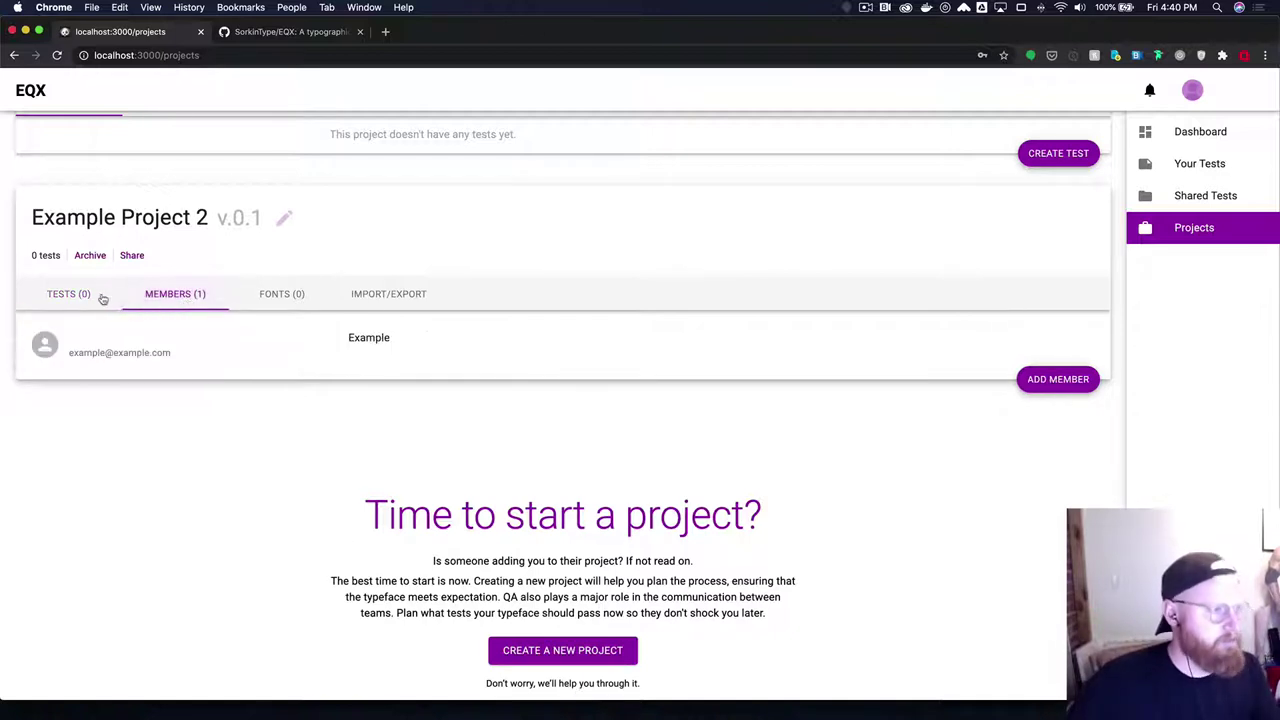
left_click(101, 297)
left_click(281, 297)
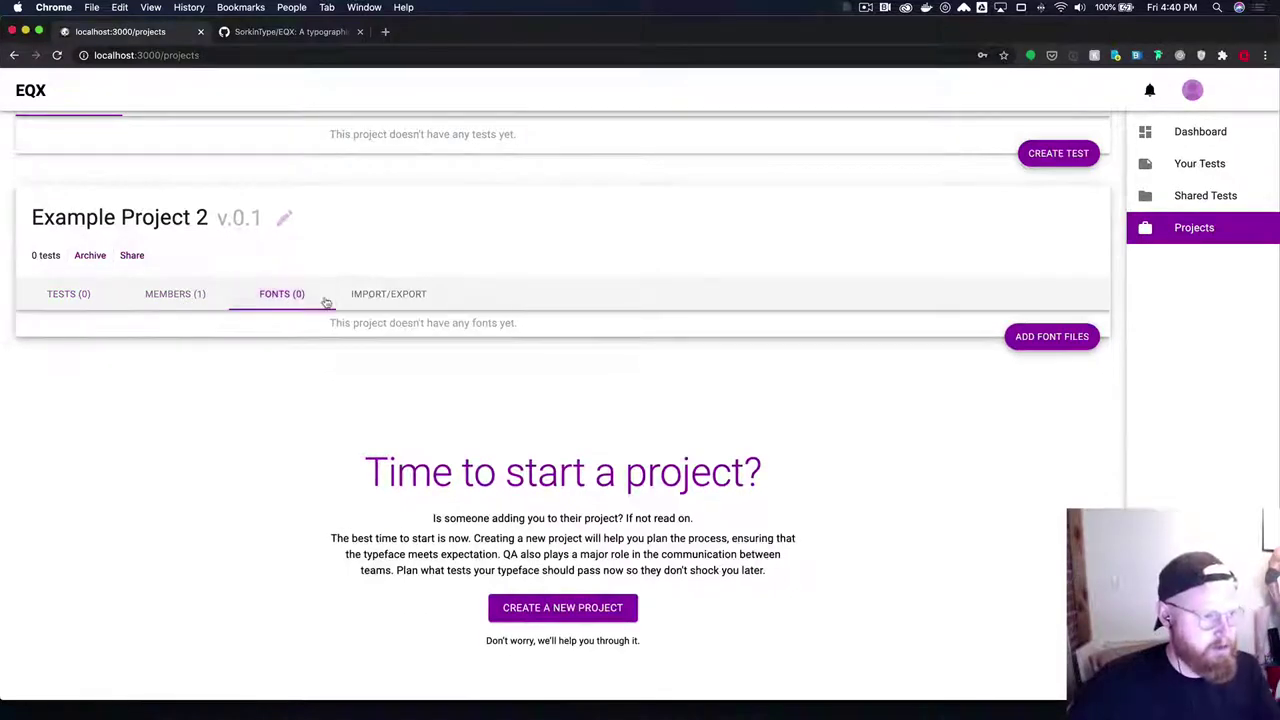
left_click(370, 300)
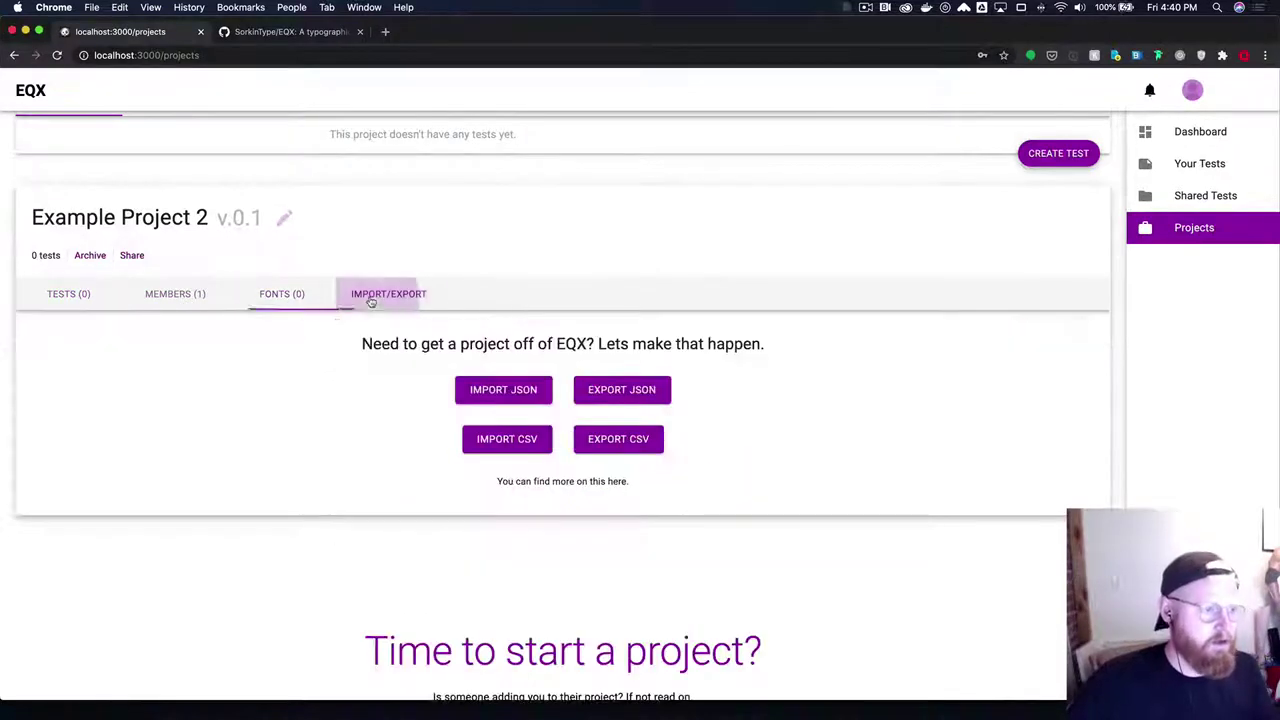
left_click(303, 300)
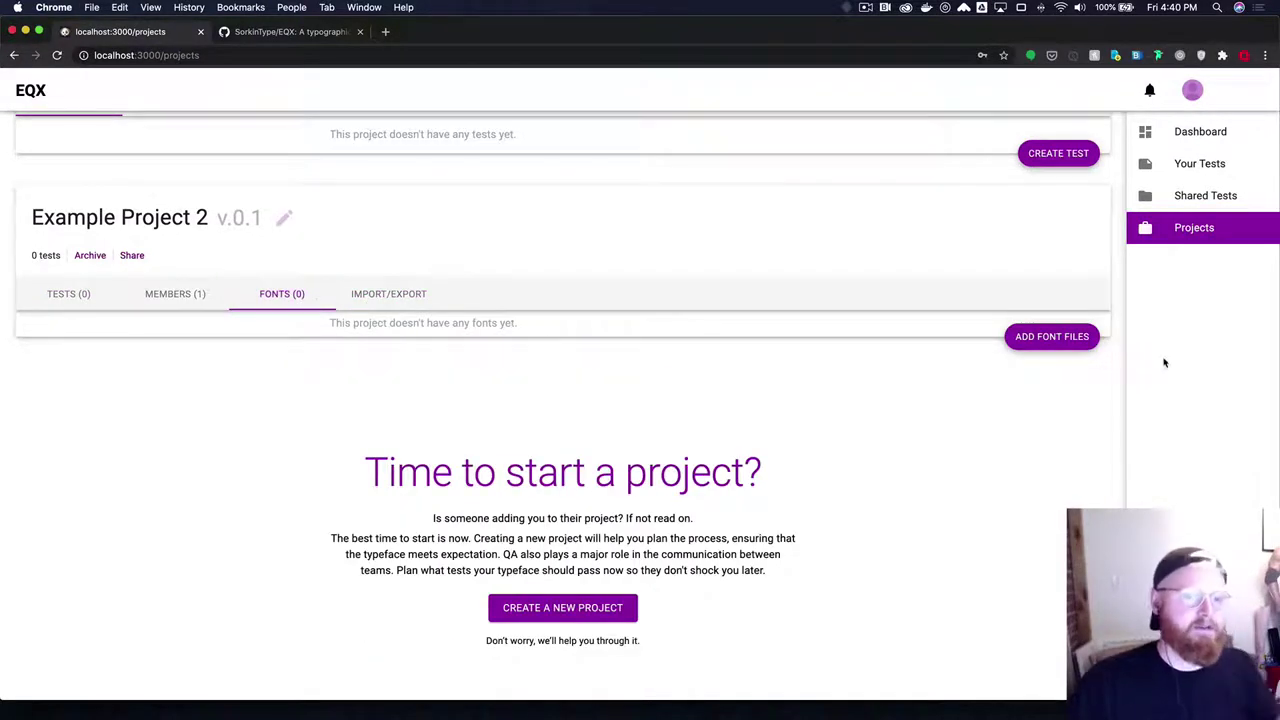
left_click(1053, 345)
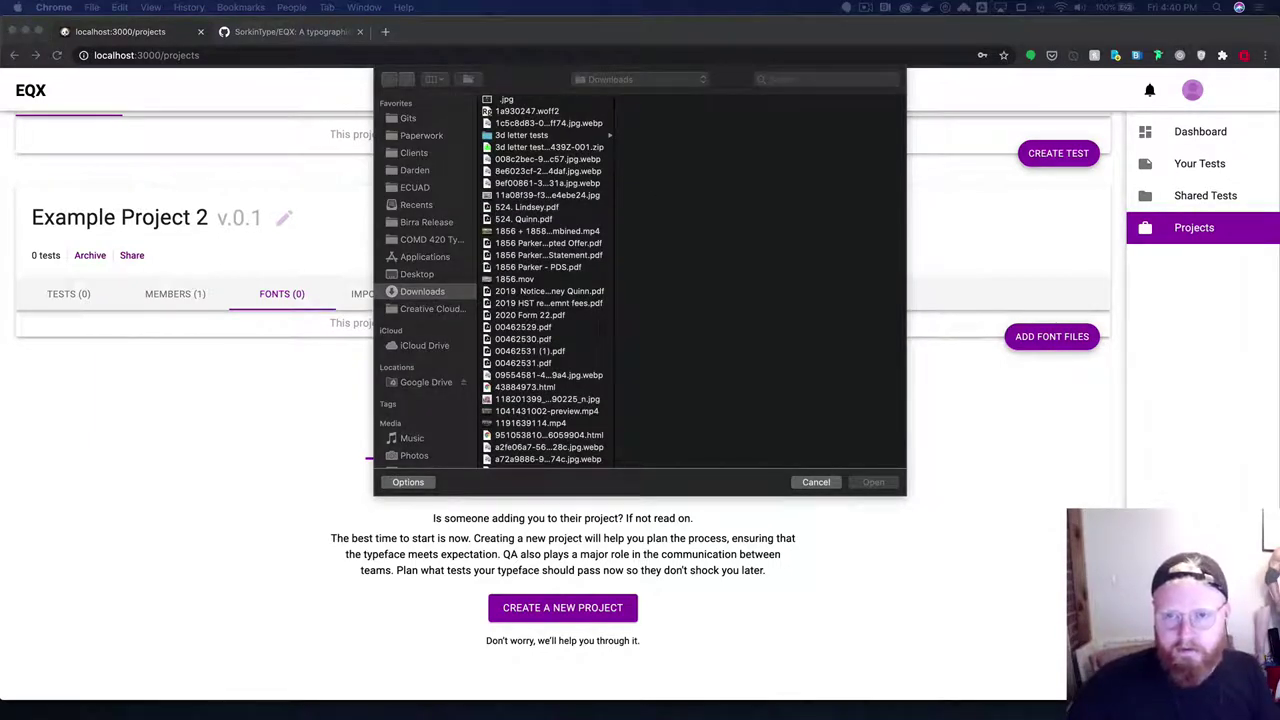
- Add Merriweather Regular and Italic, then add HalyardDis-Regular.otf and delete it again
left_click(873, 482)
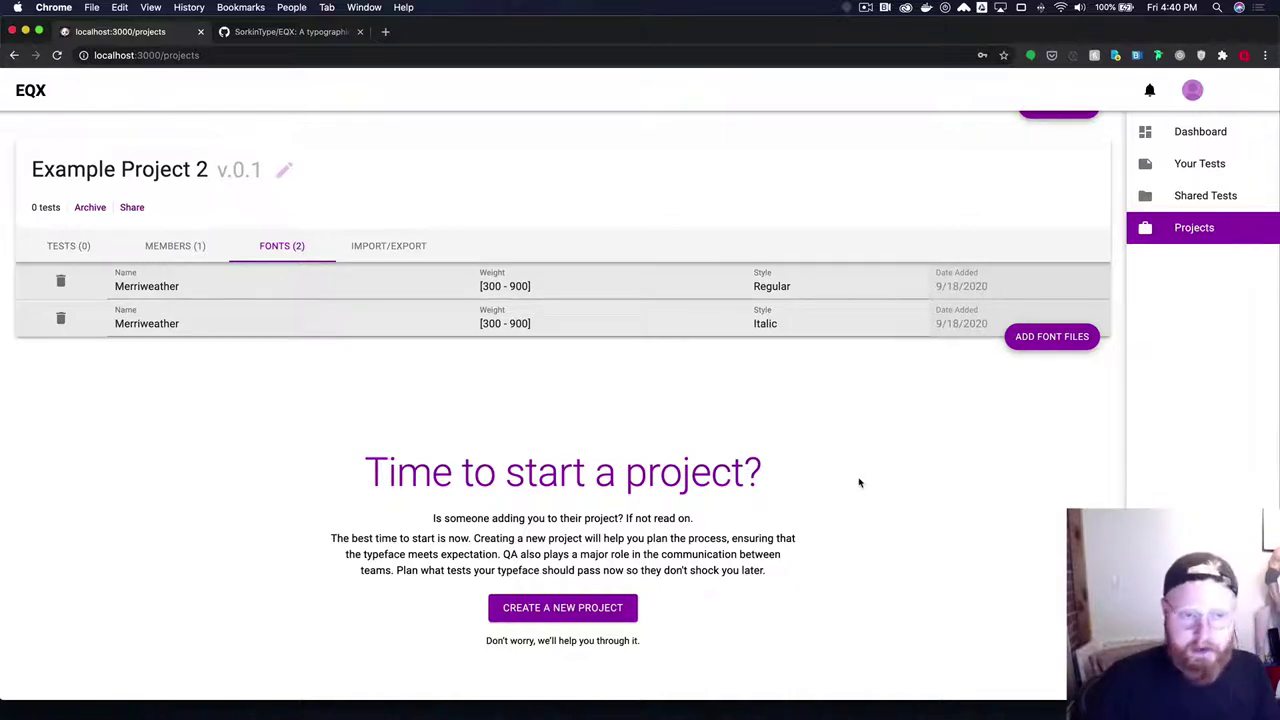
left_click(1053, 337)
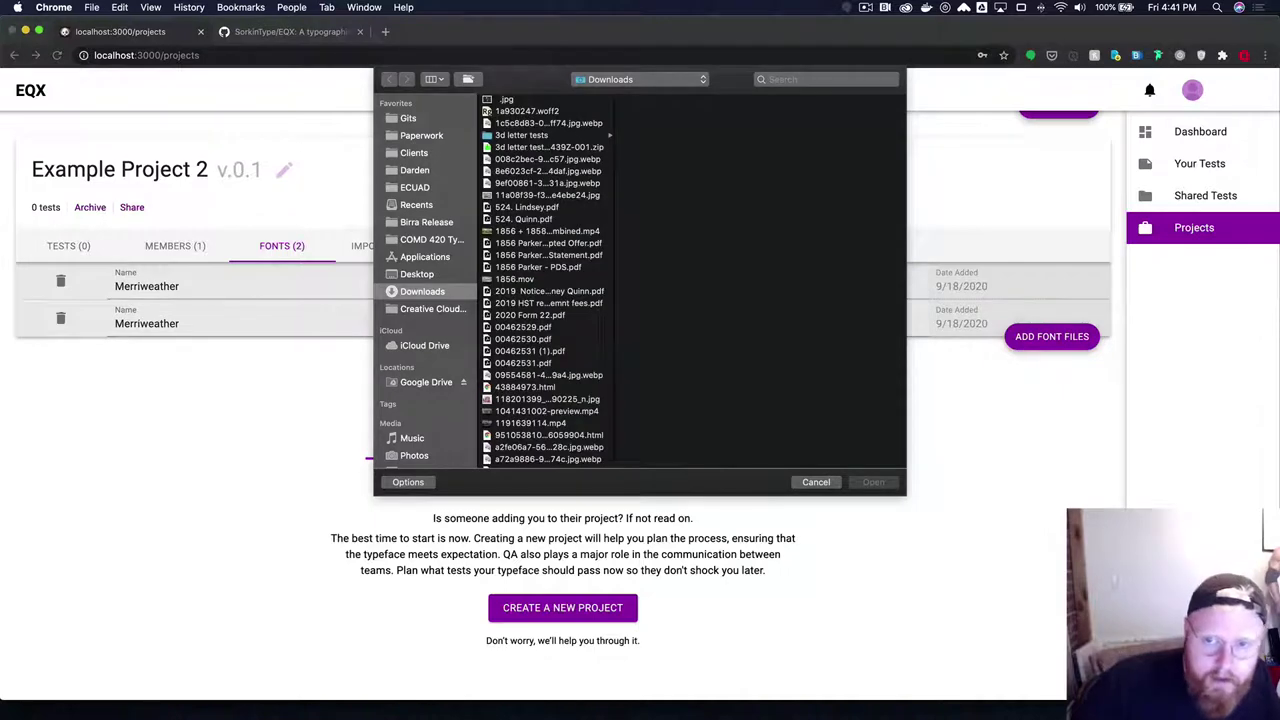
left_click_drag(586, 203, 595, 215)
left_click(873, 483)
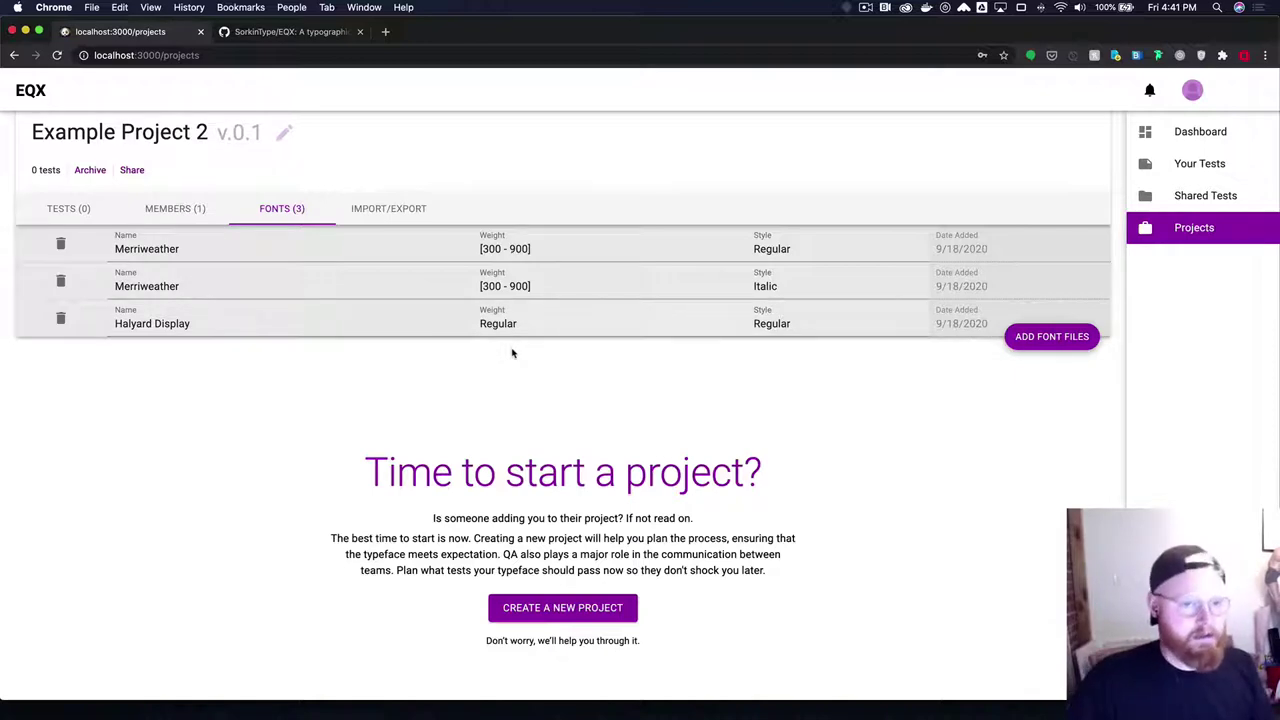
left_click(61, 320)
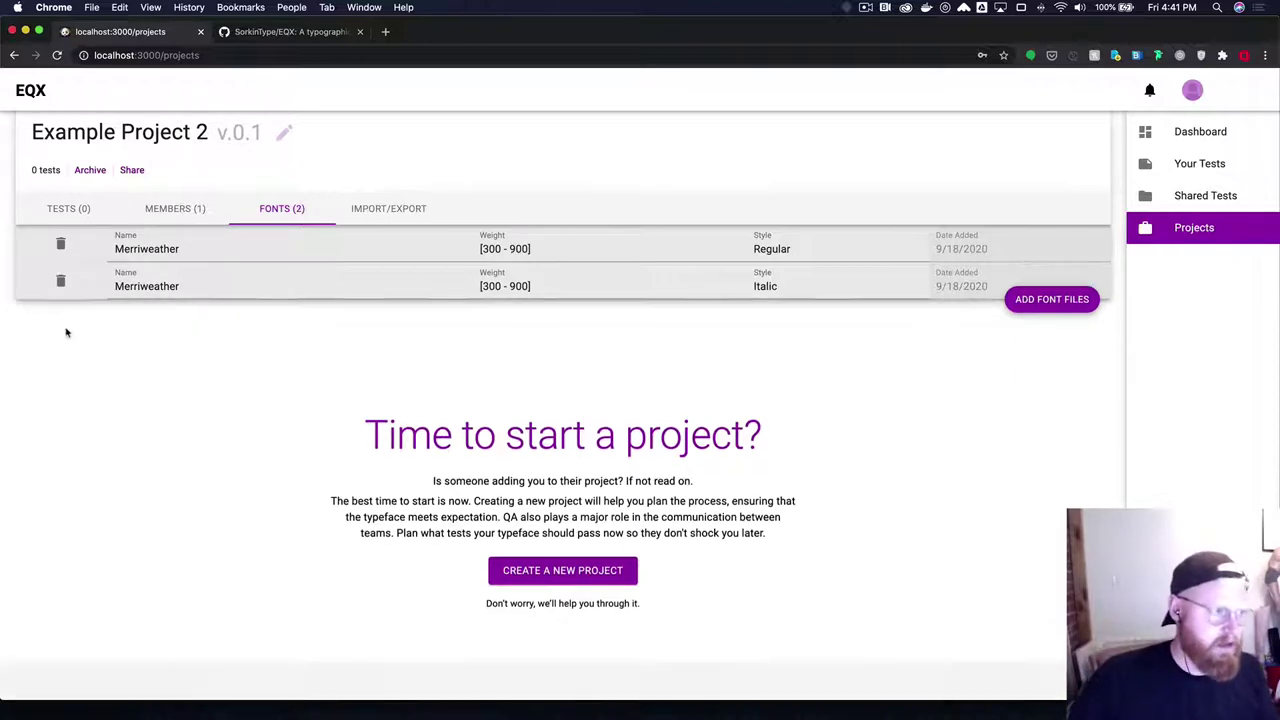
scroll(126, 340, "up", 5)
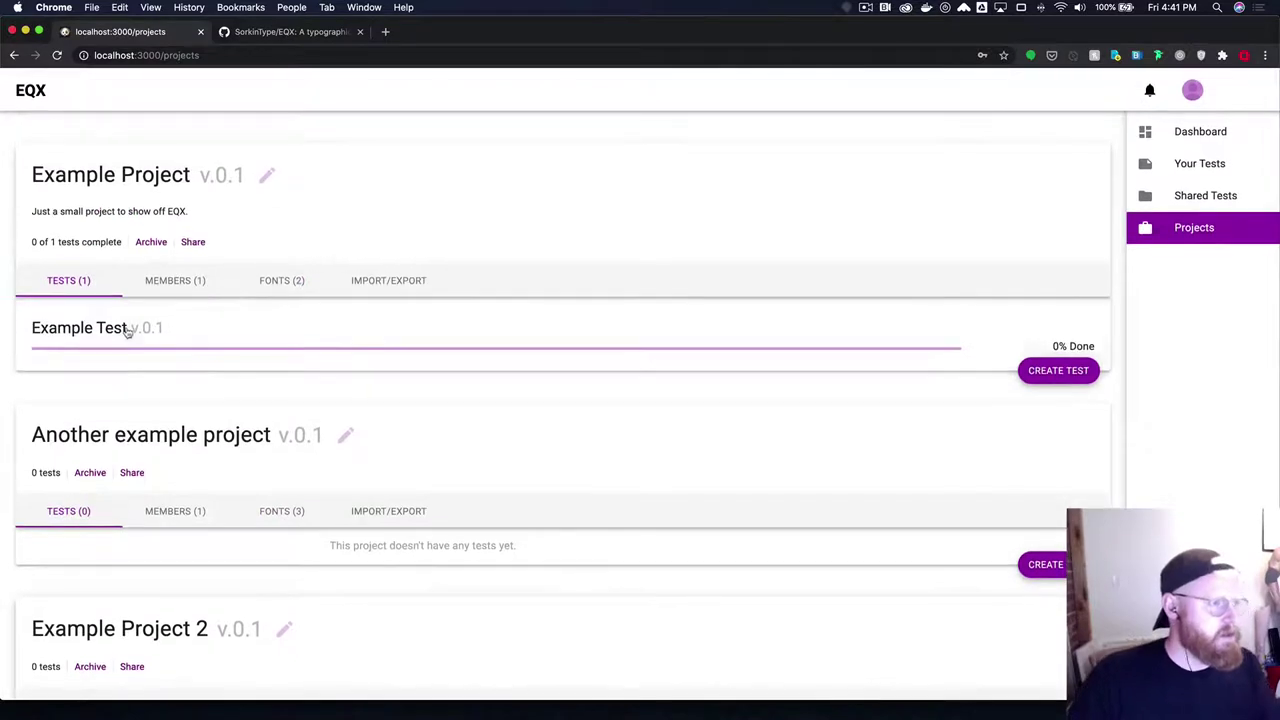
- Open Example Test's Question 1, which asks whether the 'i' spaces well with o and n
left_click(124, 332)
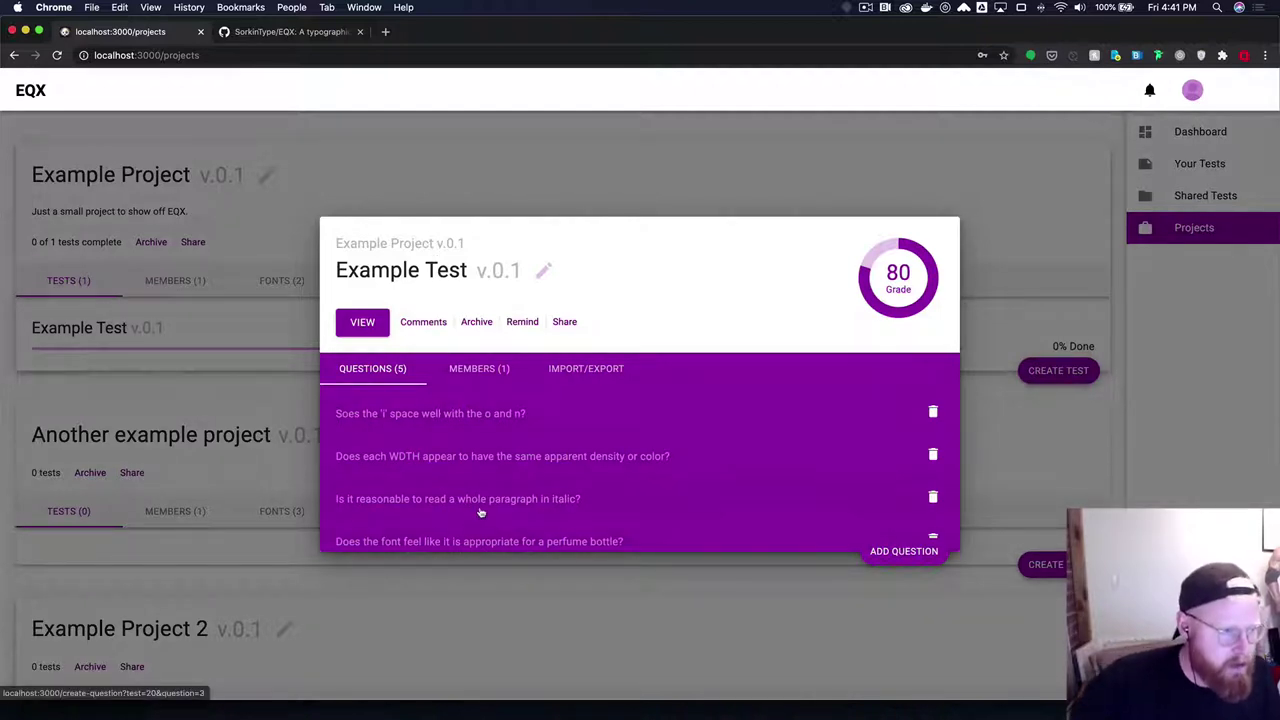
left_click(487, 428)
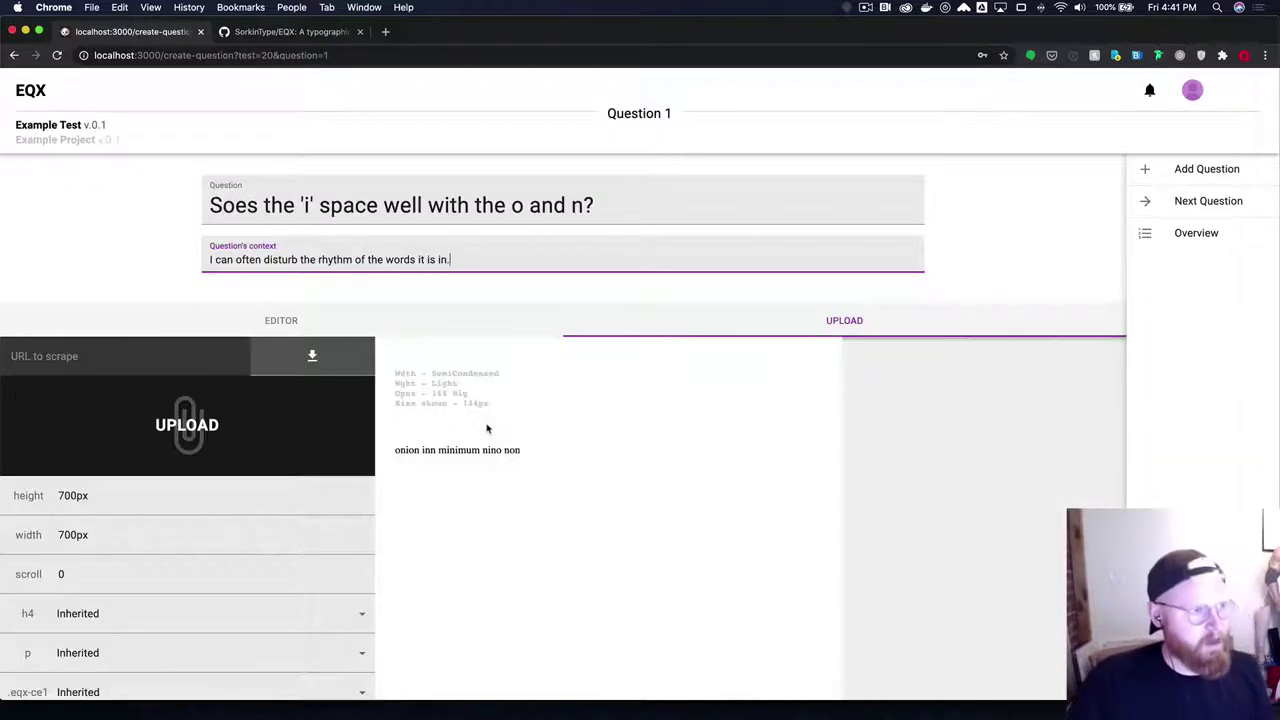
- Replace the leading S with D so it reads "Does the 'i' space well with the o and n?"
left_click_drag(223, 205, 202, 205)
type("D")
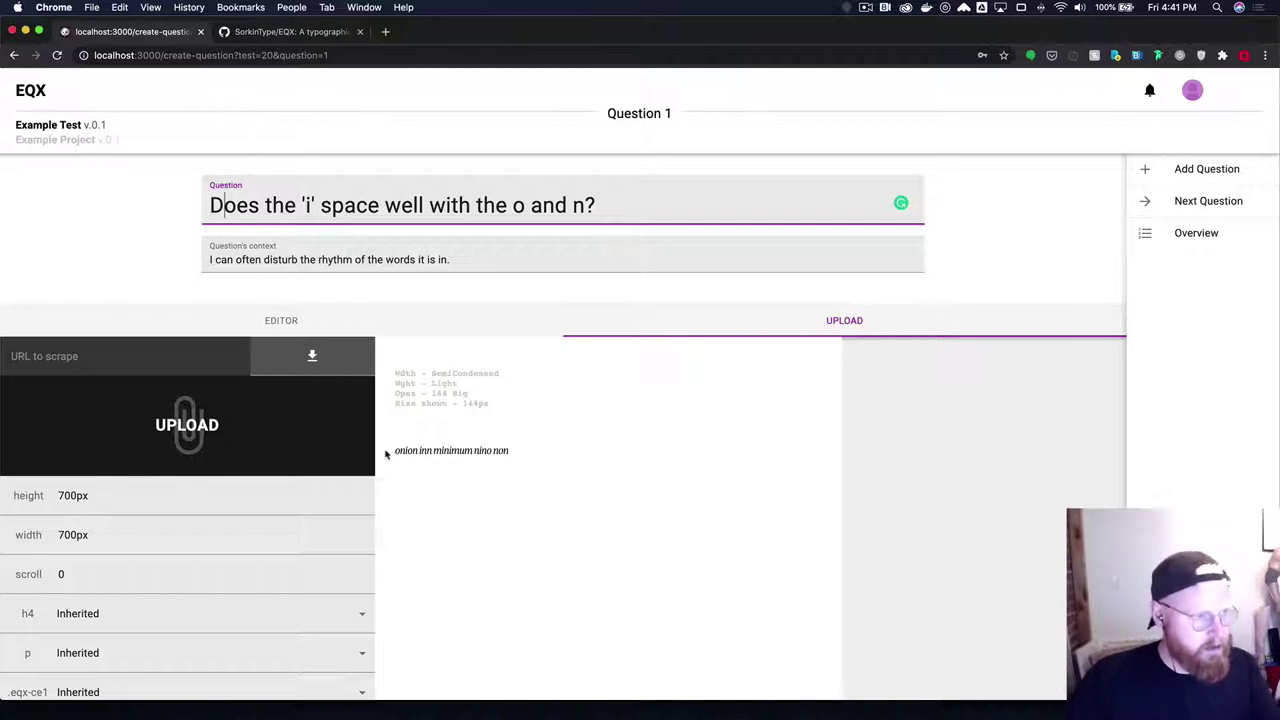
scroll(173, 633, "down", 2)
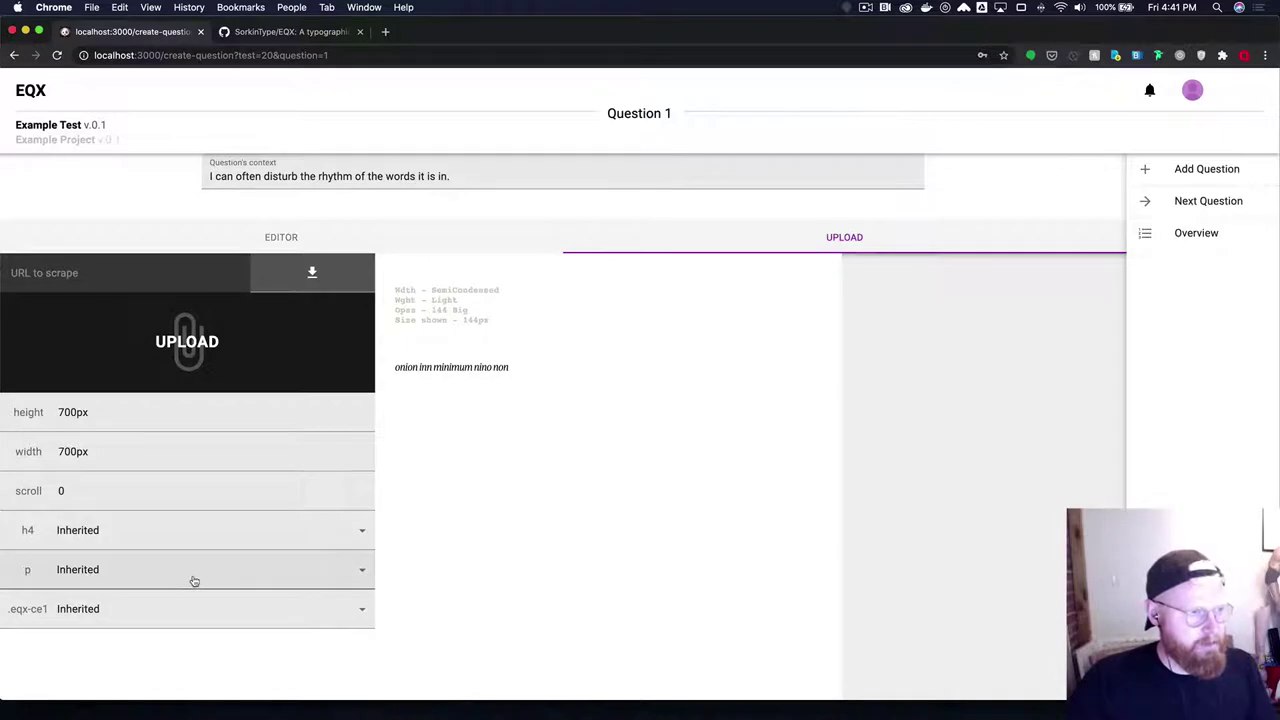
scroll(194, 581, "up", 2)
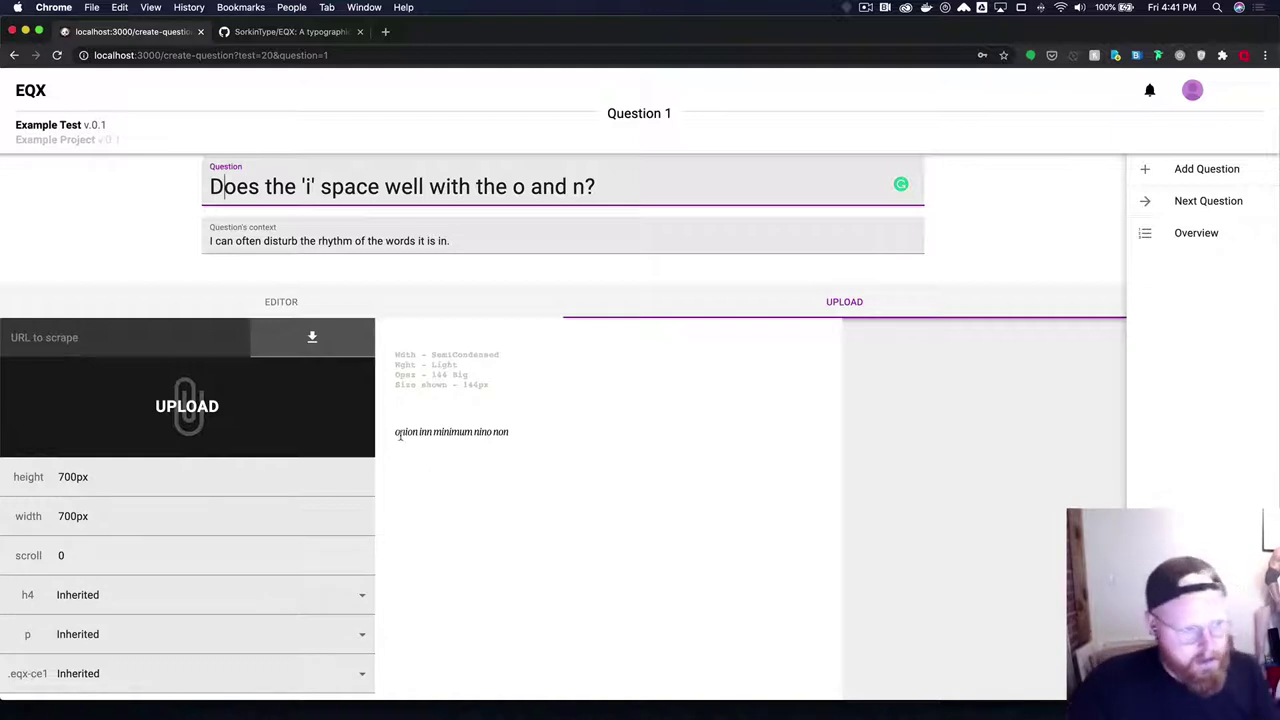
- Check the preview sample line, then advance to Question 2 about WDTH density
left_click_drag(397, 433, 507, 432)
left_click(507, 432)
scroll(560, 420, "up", 1)
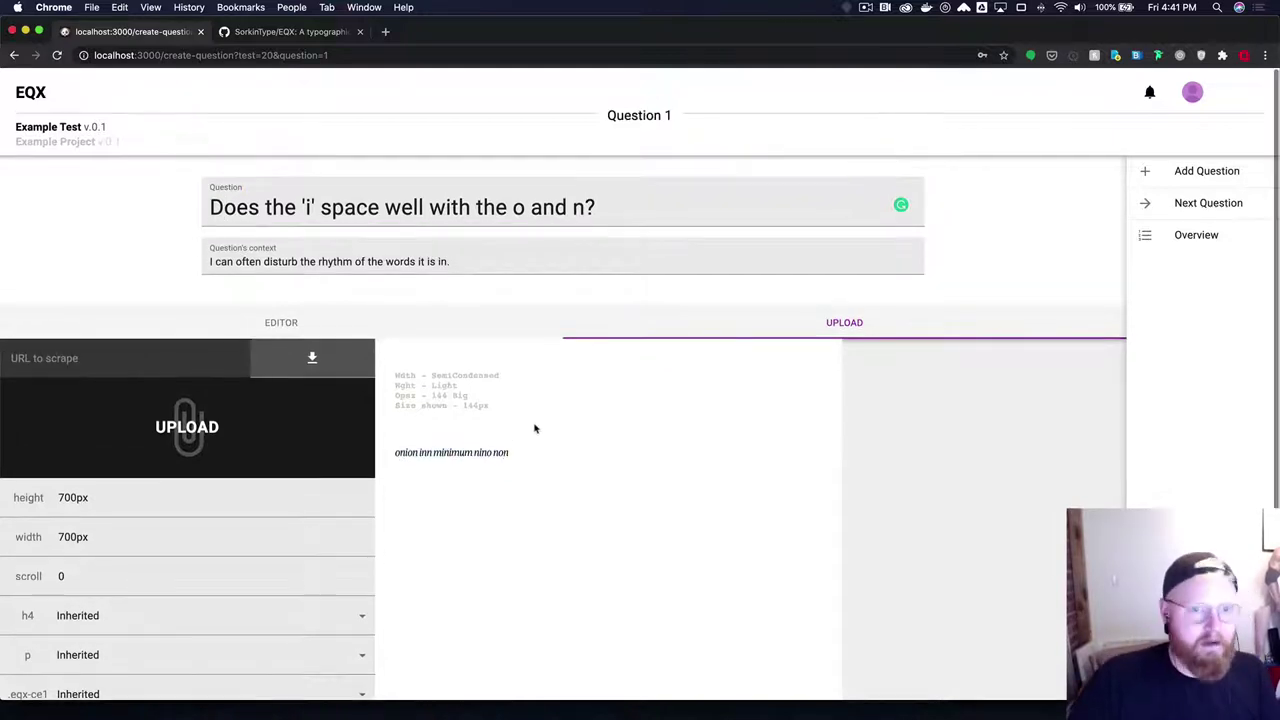
left_click(1208, 212)
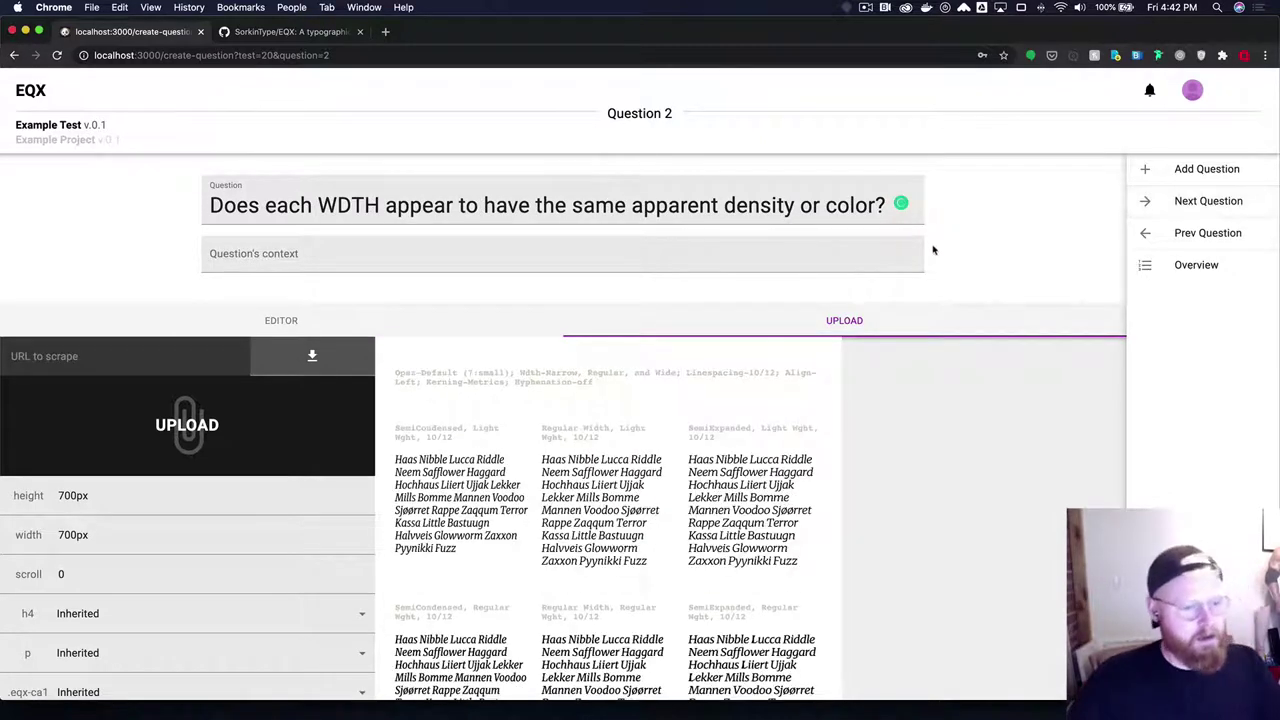
- Advance past Question 3 to Question 4, the perfume-bottle font question with the ODEUR 53 image
scroll(880, 268, "down", 2)
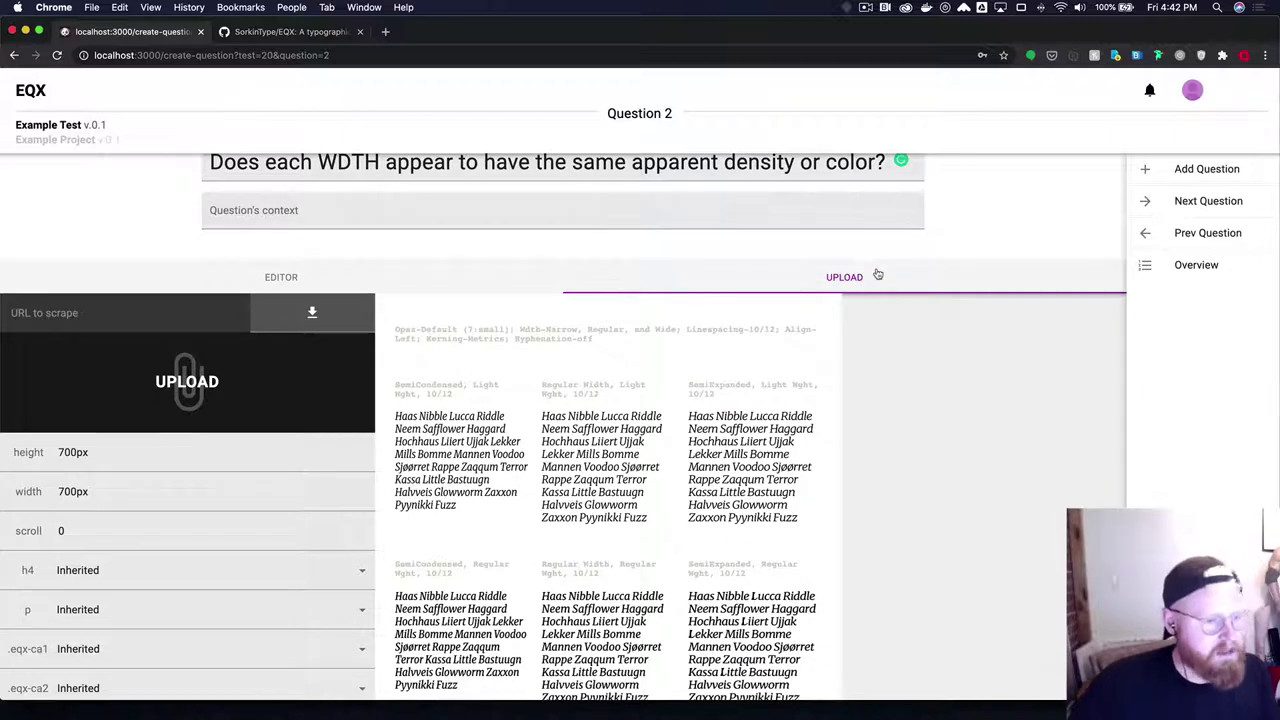
scroll(878, 272, "up", 2)
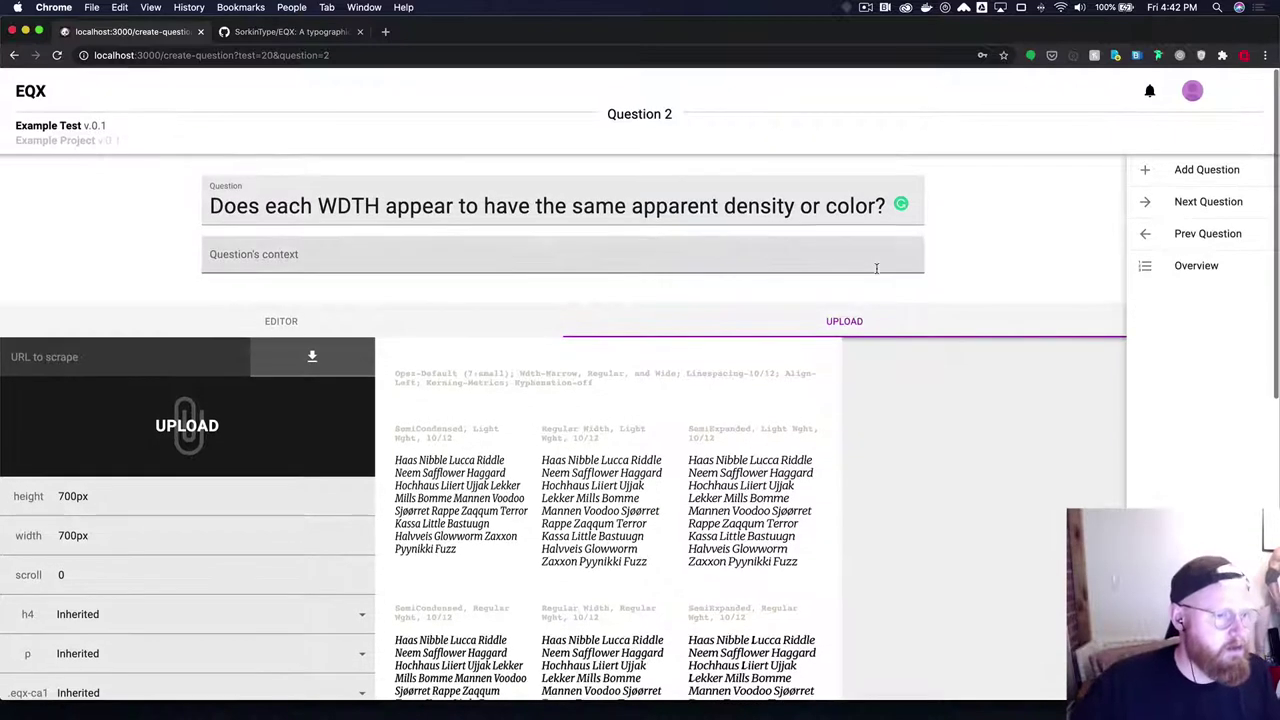
left_click(1214, 215)
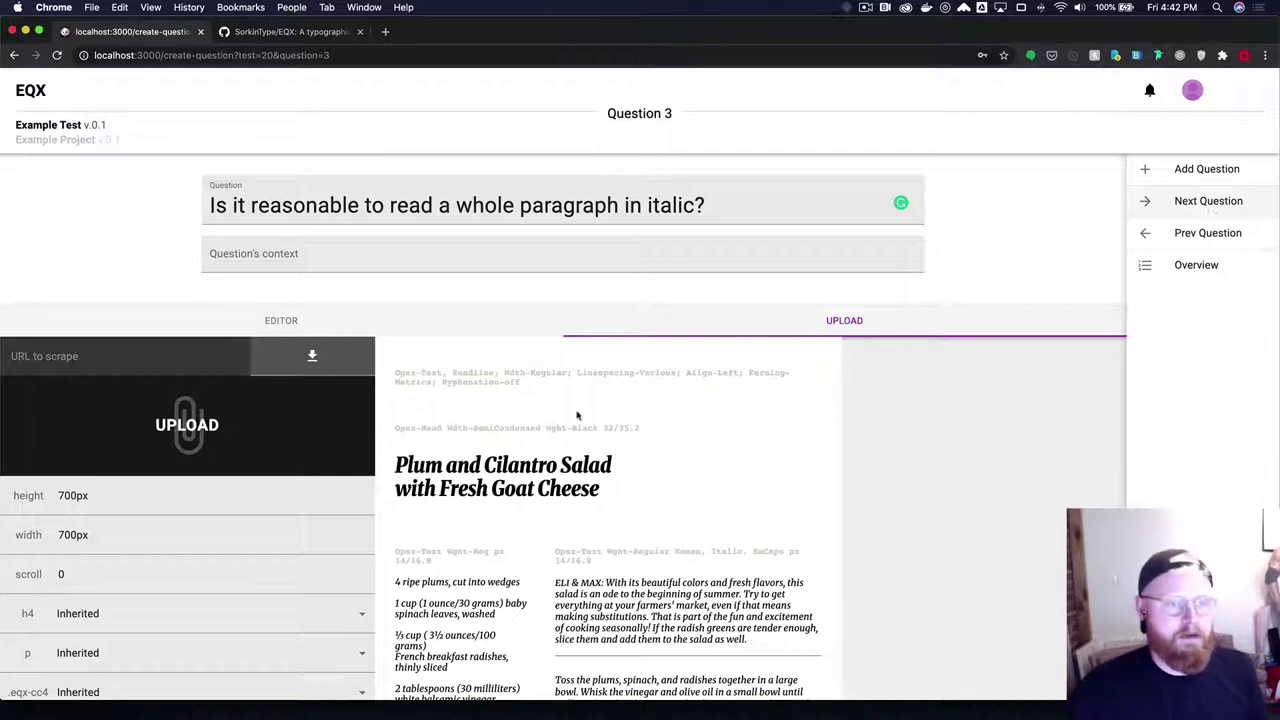
scroll(1200, 218, "down", 2)
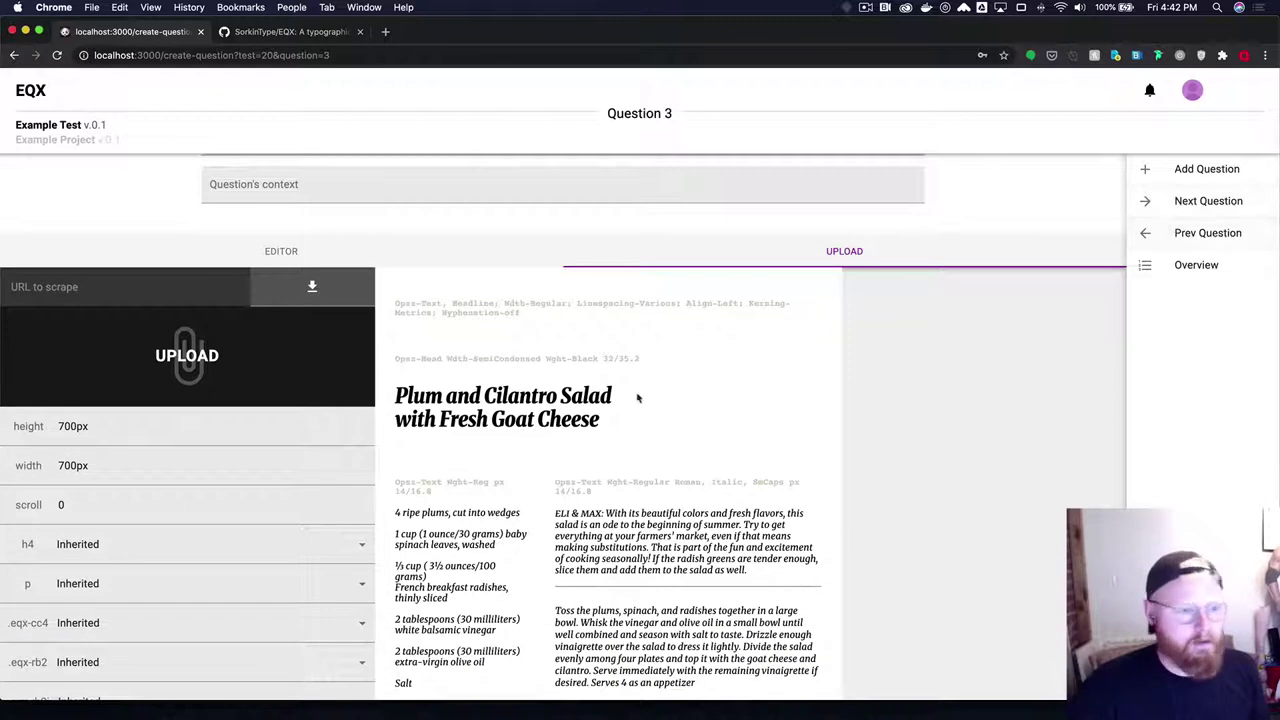
left_click(1210, 202)
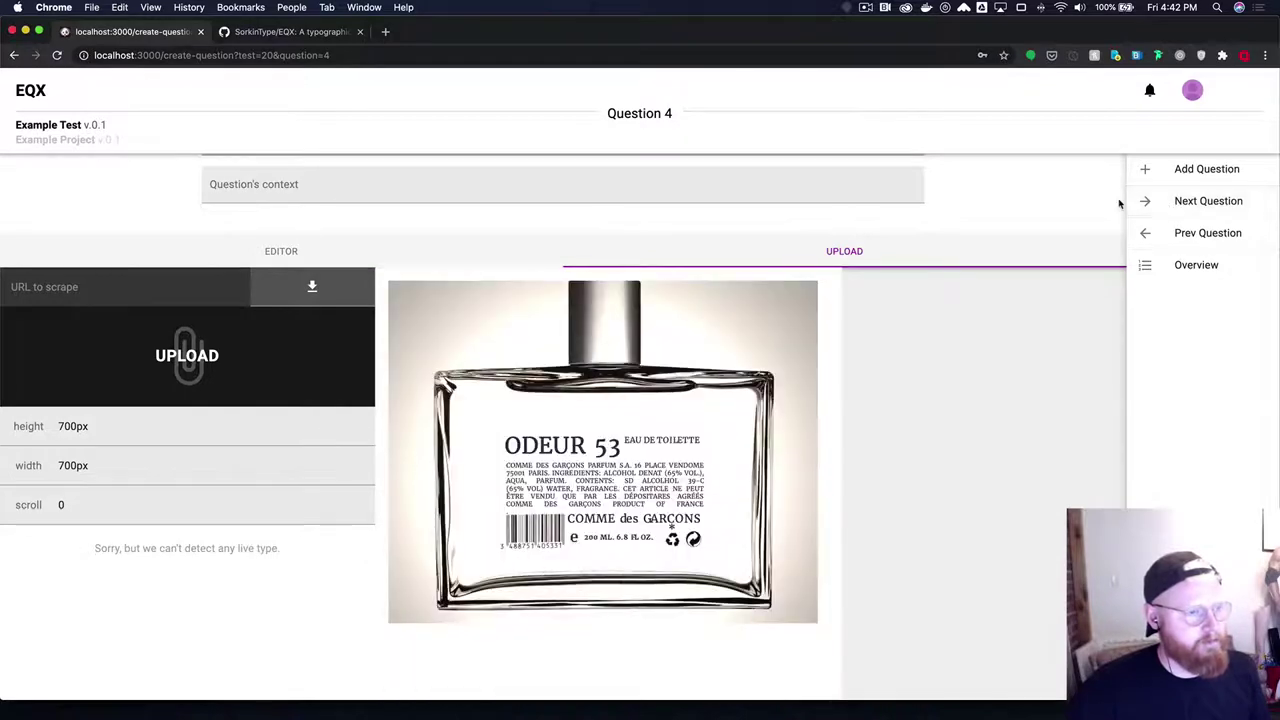
scroll(1055, 219, "up", 2)
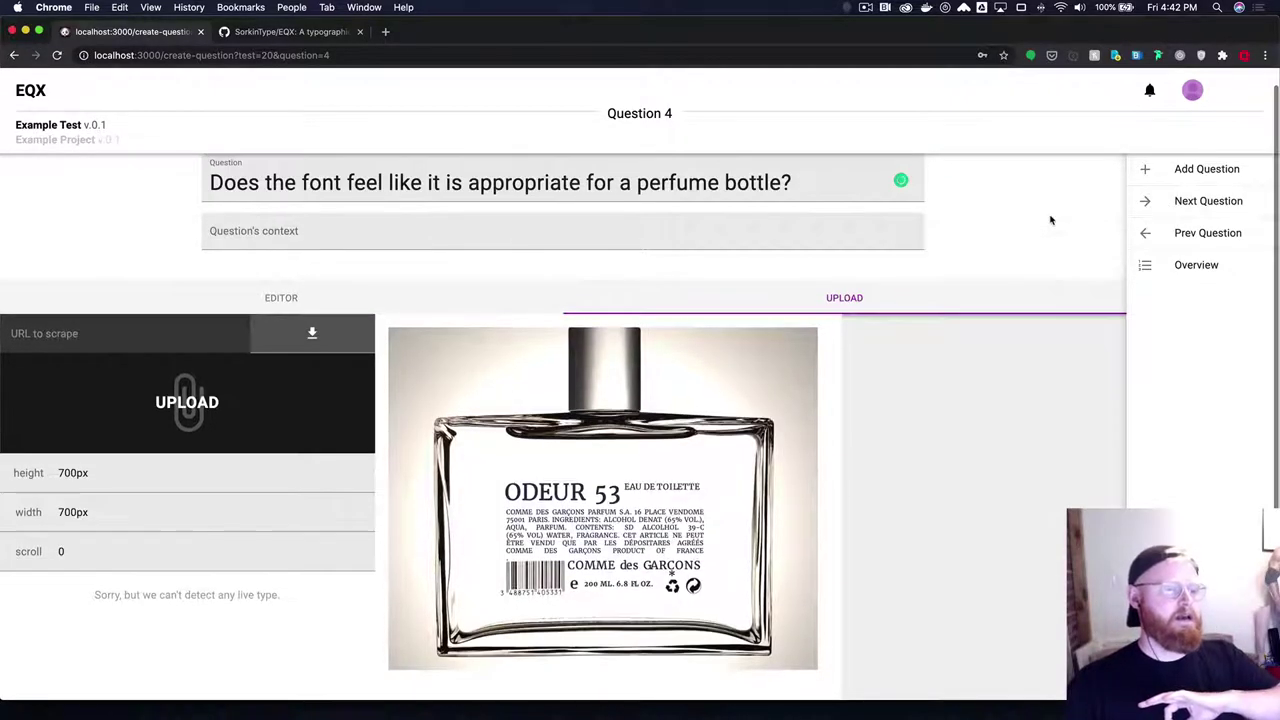
- Return to Question 3 and set h4 and .eqx-cc4 to Merriweather-Roman-VF
left_click(1145, 236)
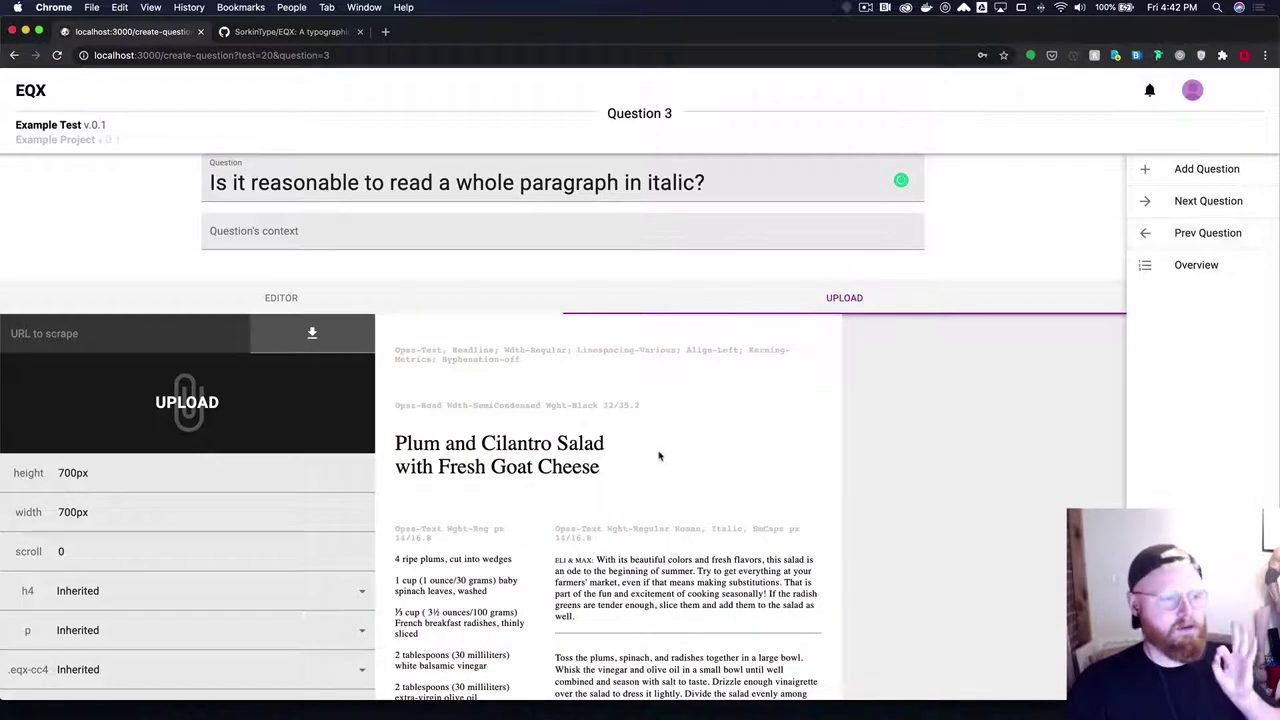
scroll(610, 466, "down", 1)
scroll(610, 466, "down", 1)
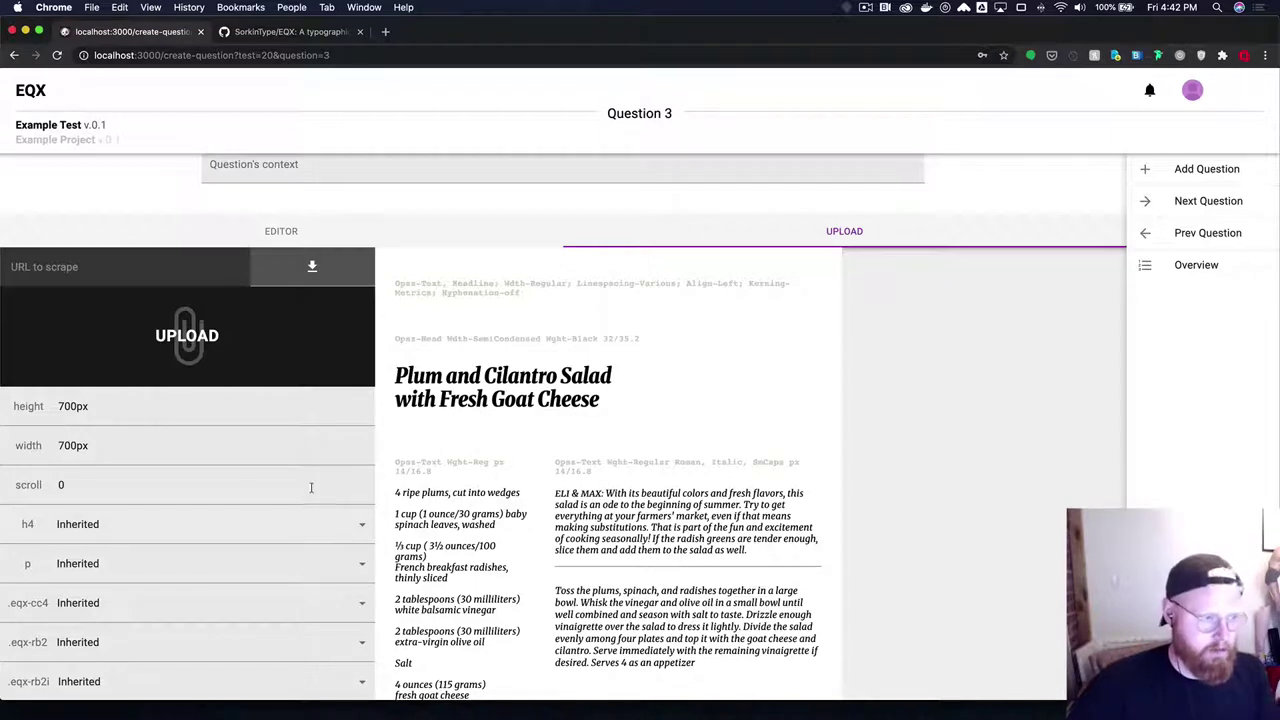
left_click(191, 522)
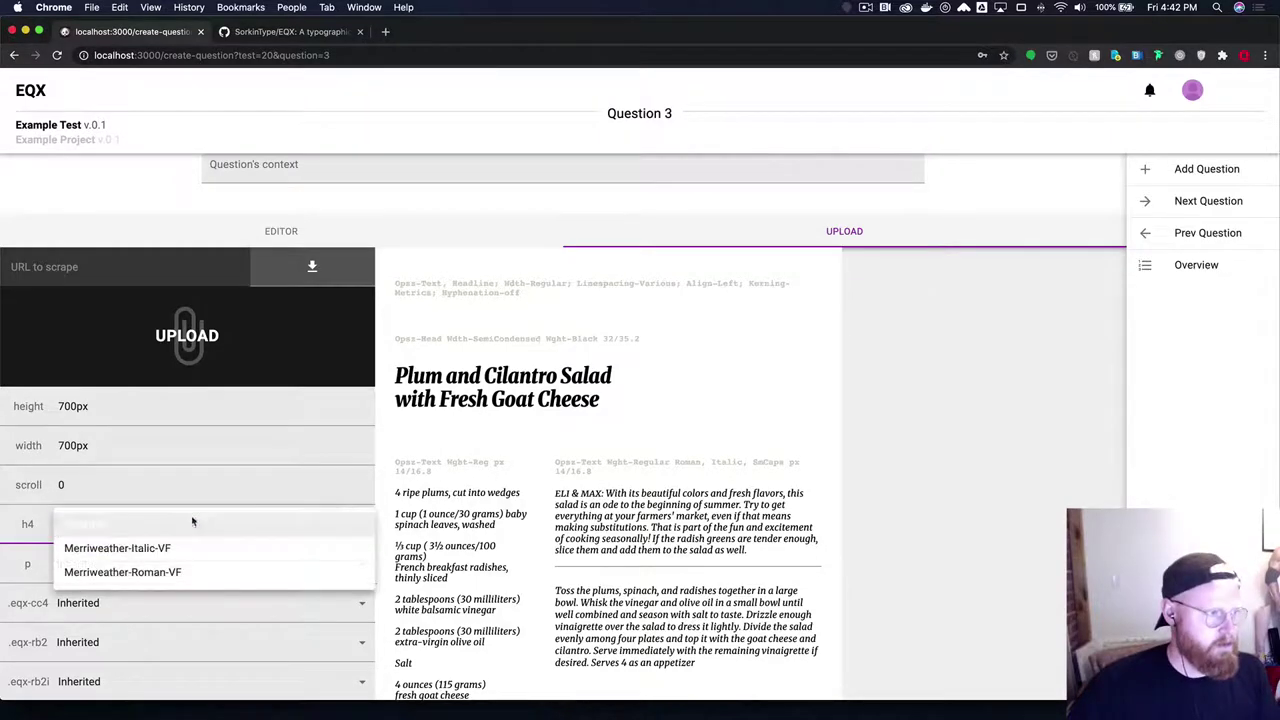
left_click(189, 582)
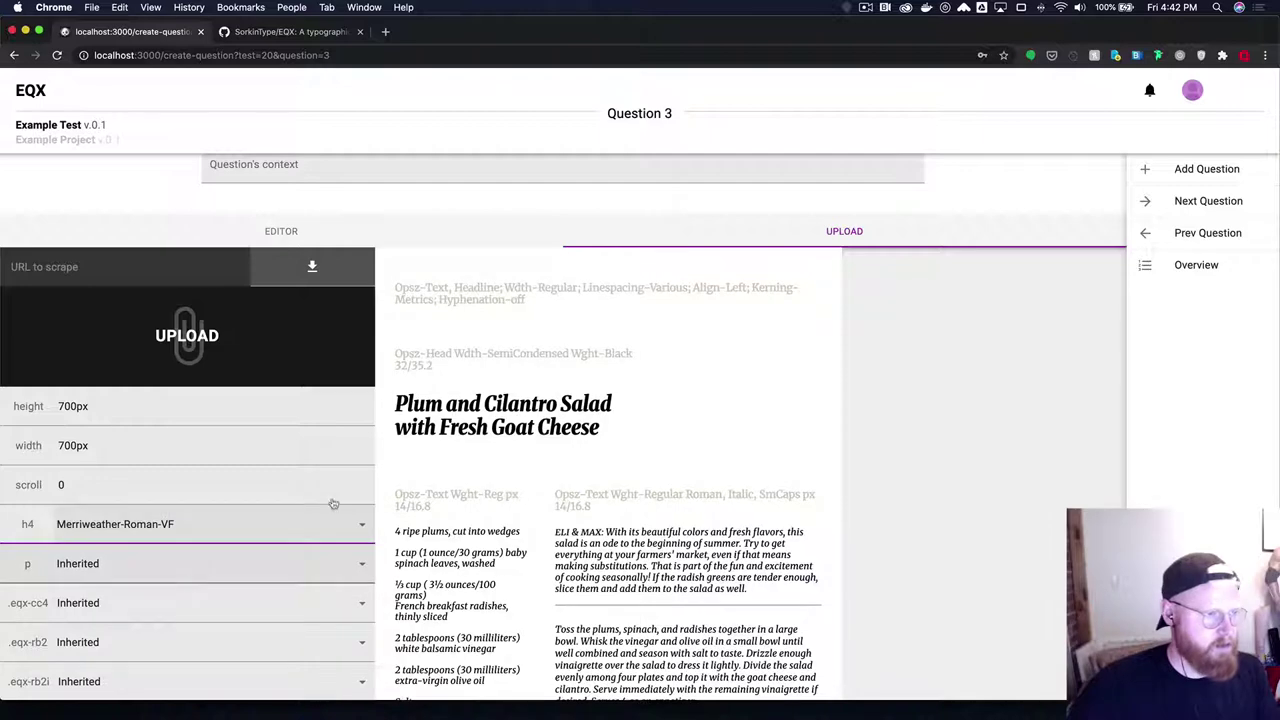
scroll(460, 426, "down", 1)
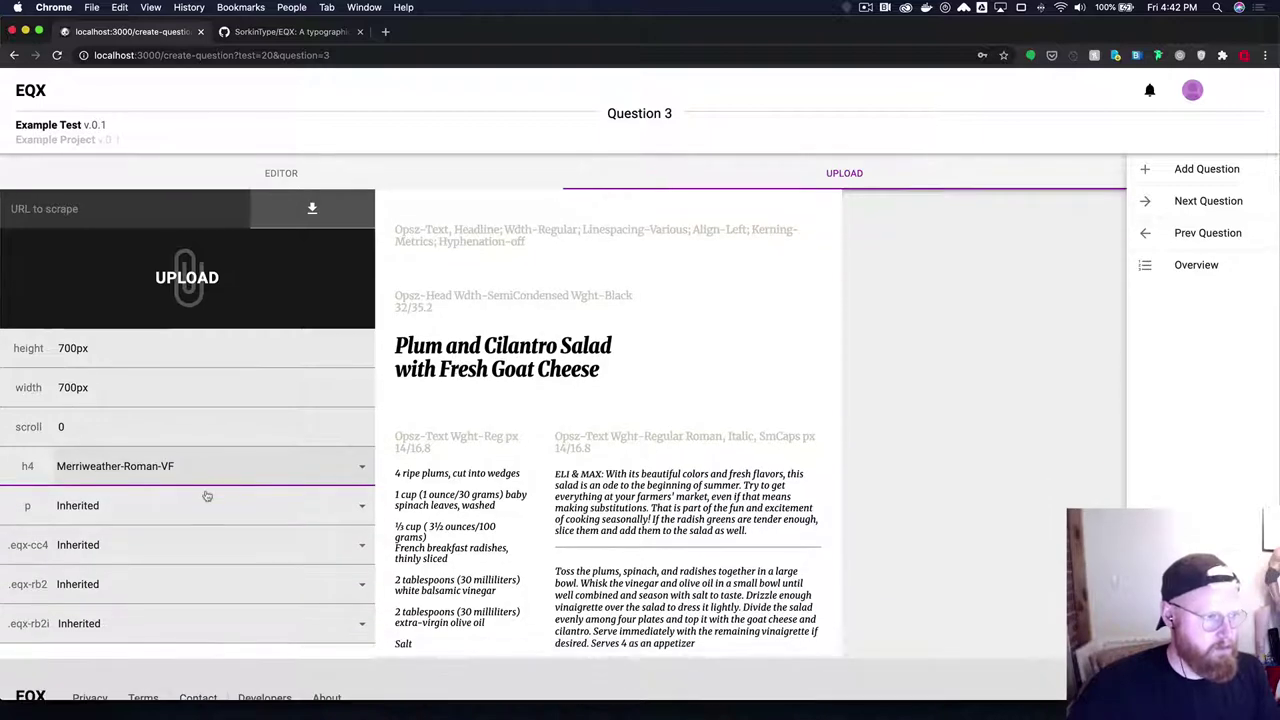
left_click(211, 542)
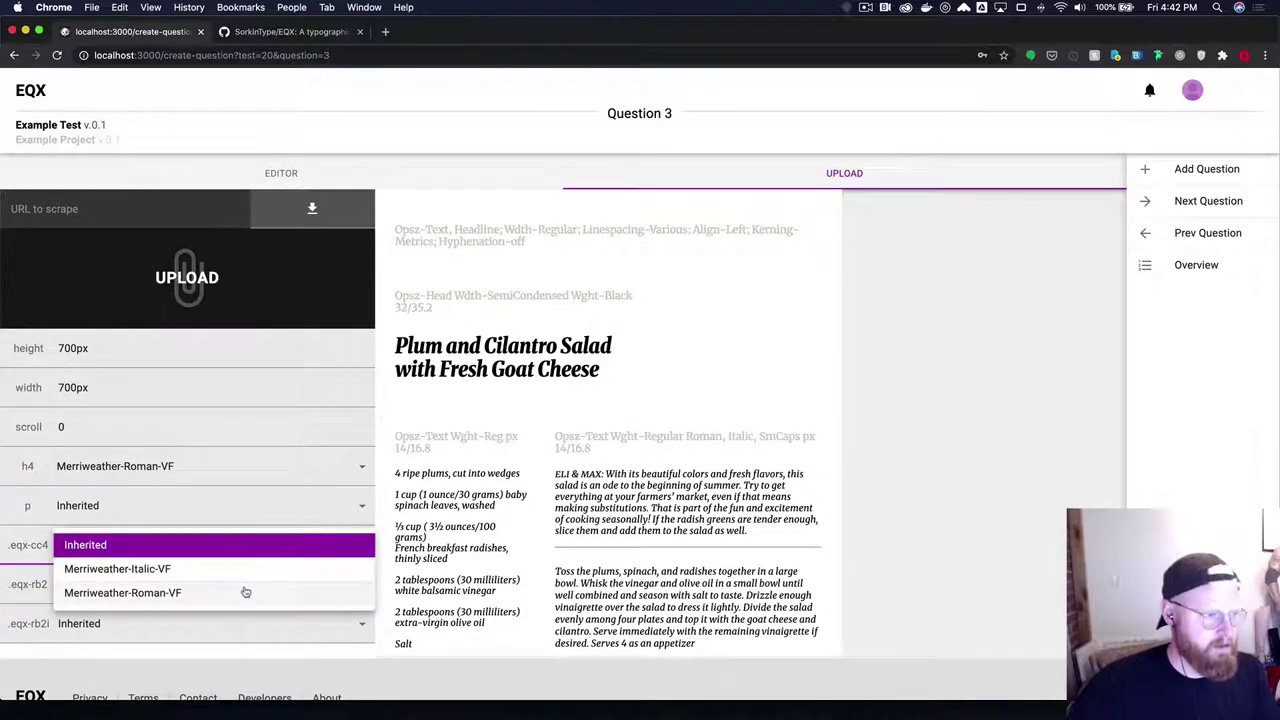
left_click(246, 592)
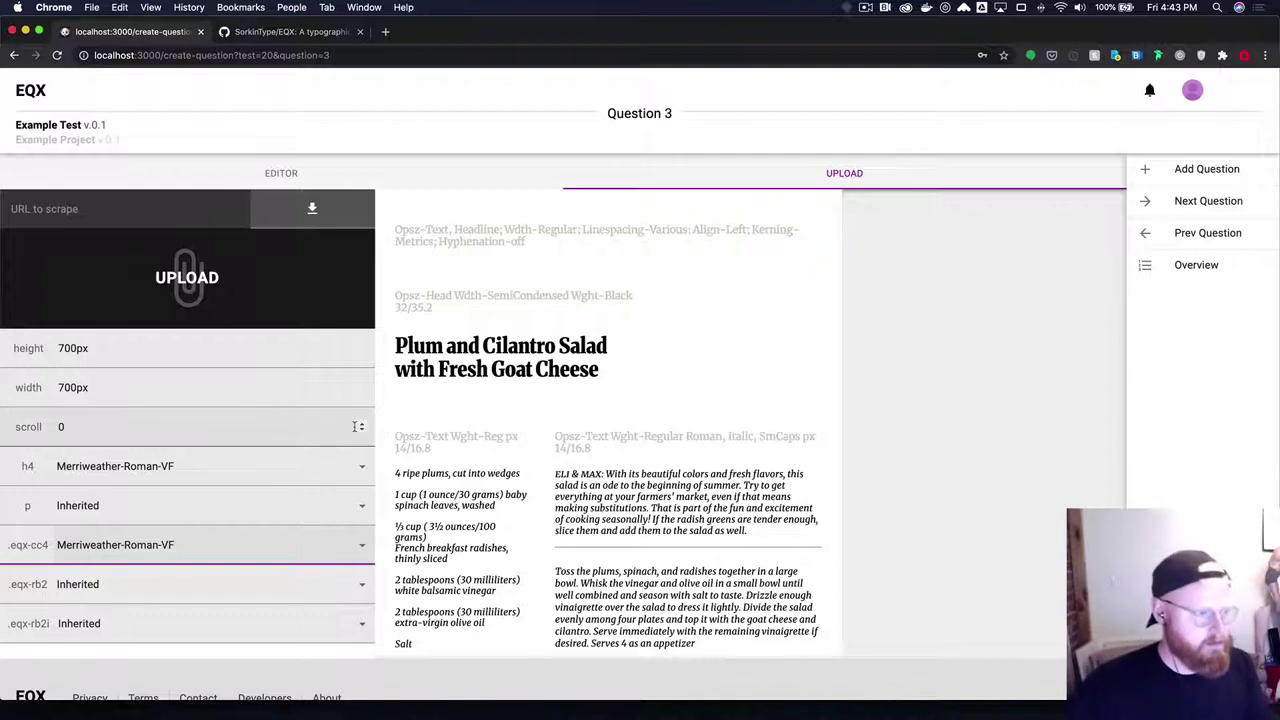
- Set .eqx-rb2 and .eqx-rb2i to Merriweather-Roman-VF and show the five-question overview
left_click(157, 588)
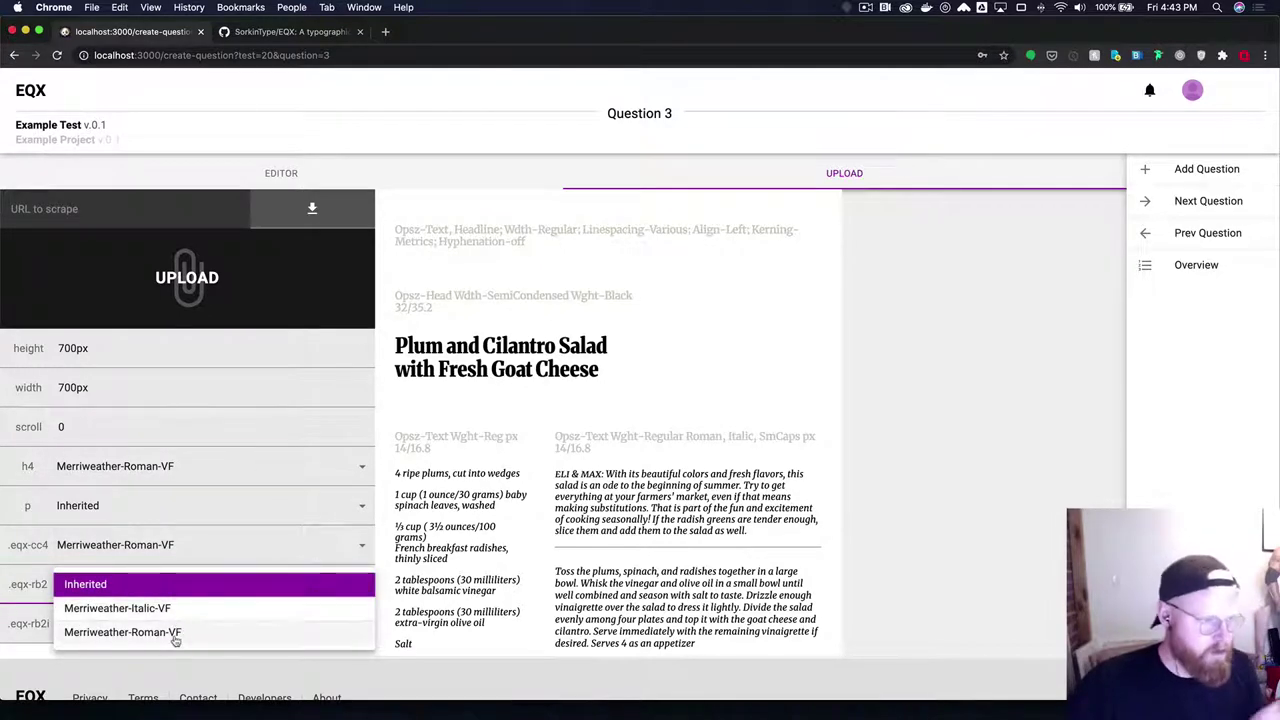
left_click(174, 632)
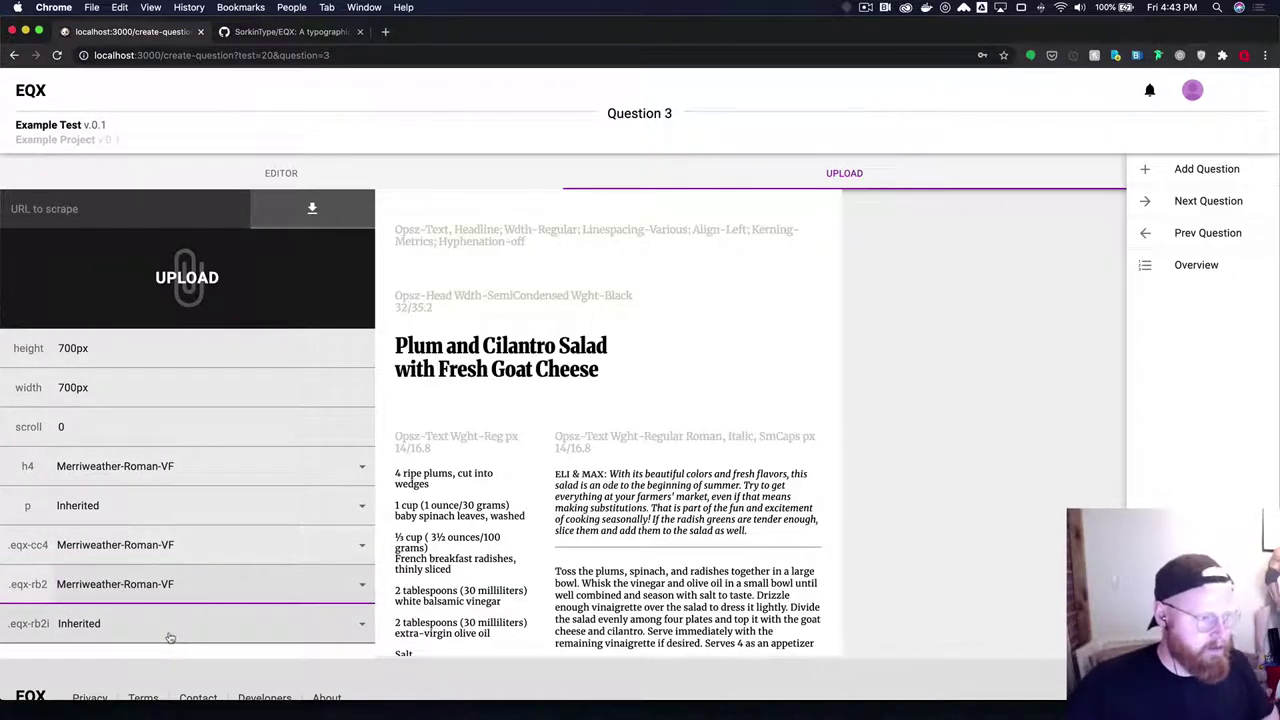
left_click(167, 634)
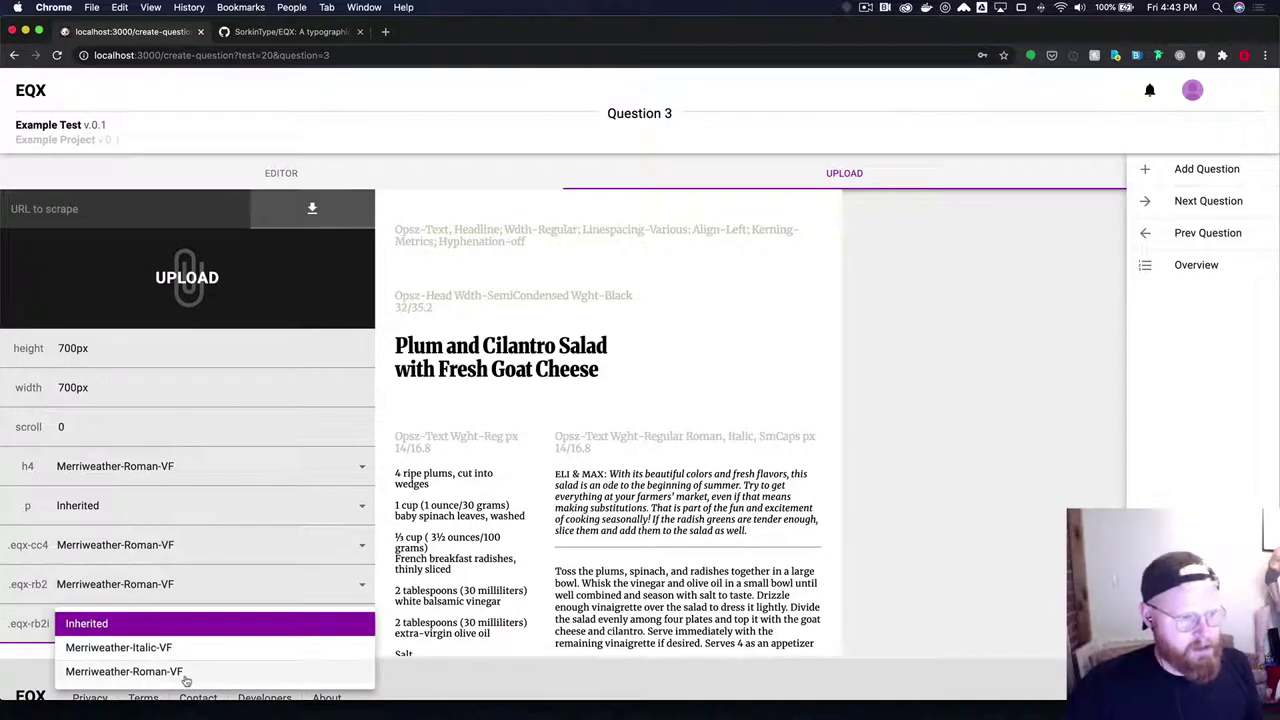
left_click(186, 672)
scroll(520, 496, "up", 3)
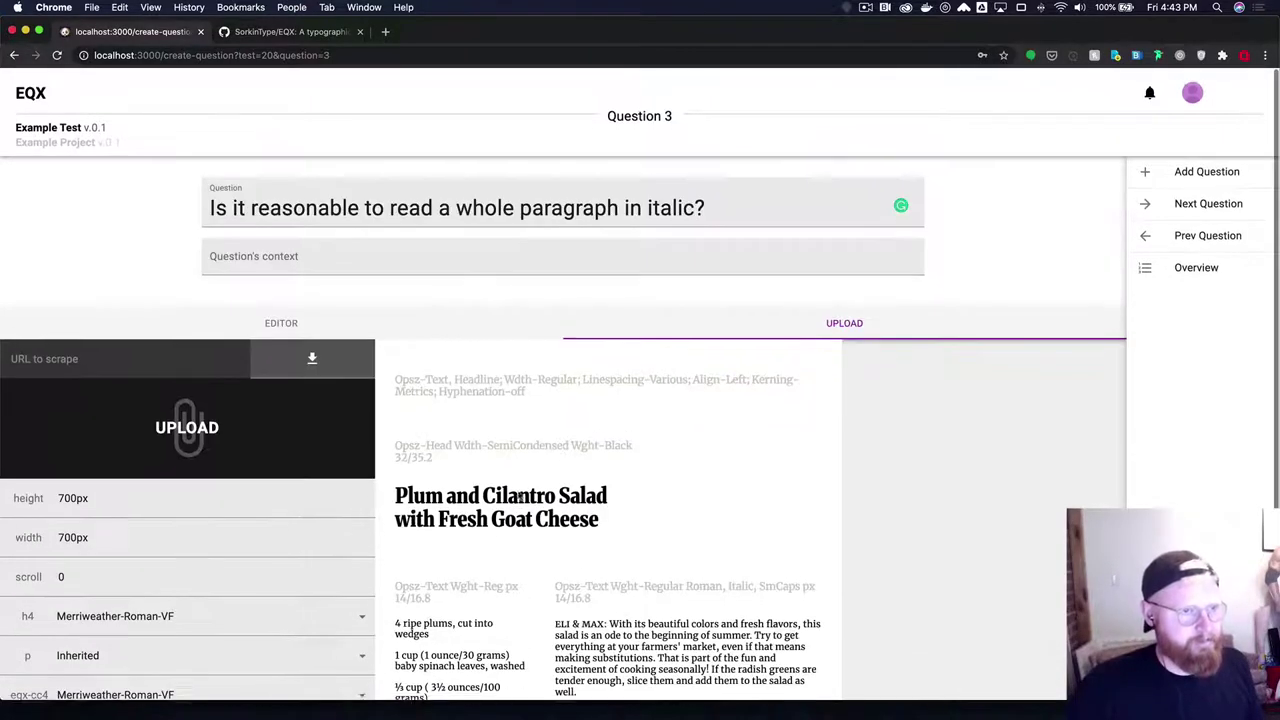
left_click(1157, 263)
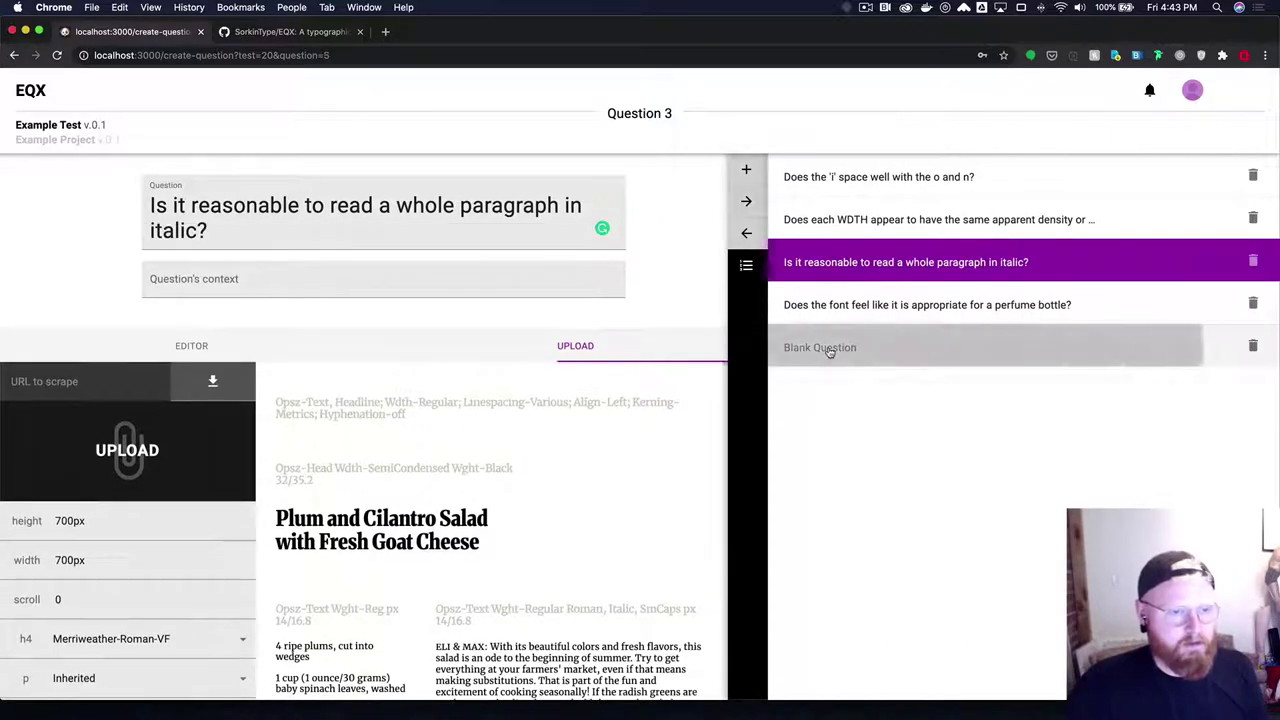
left_click(829, 349)
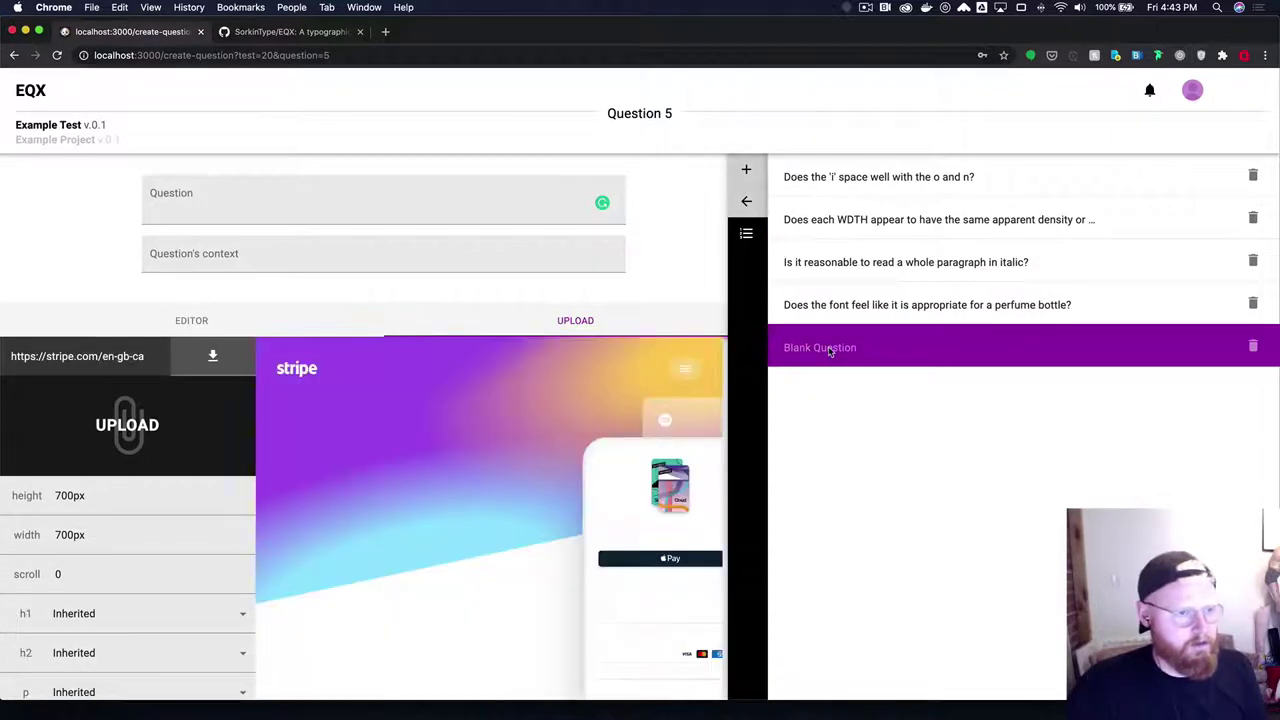
left_click(746, 236)
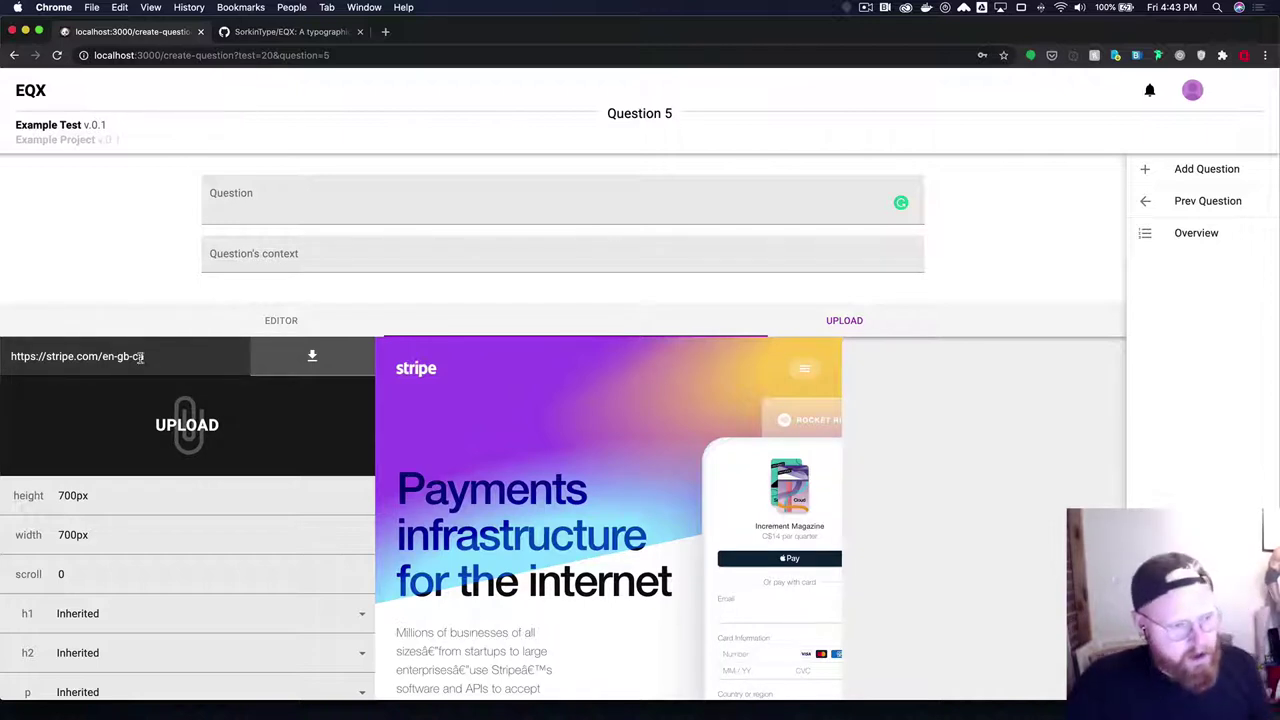
triple_click(134, 365)
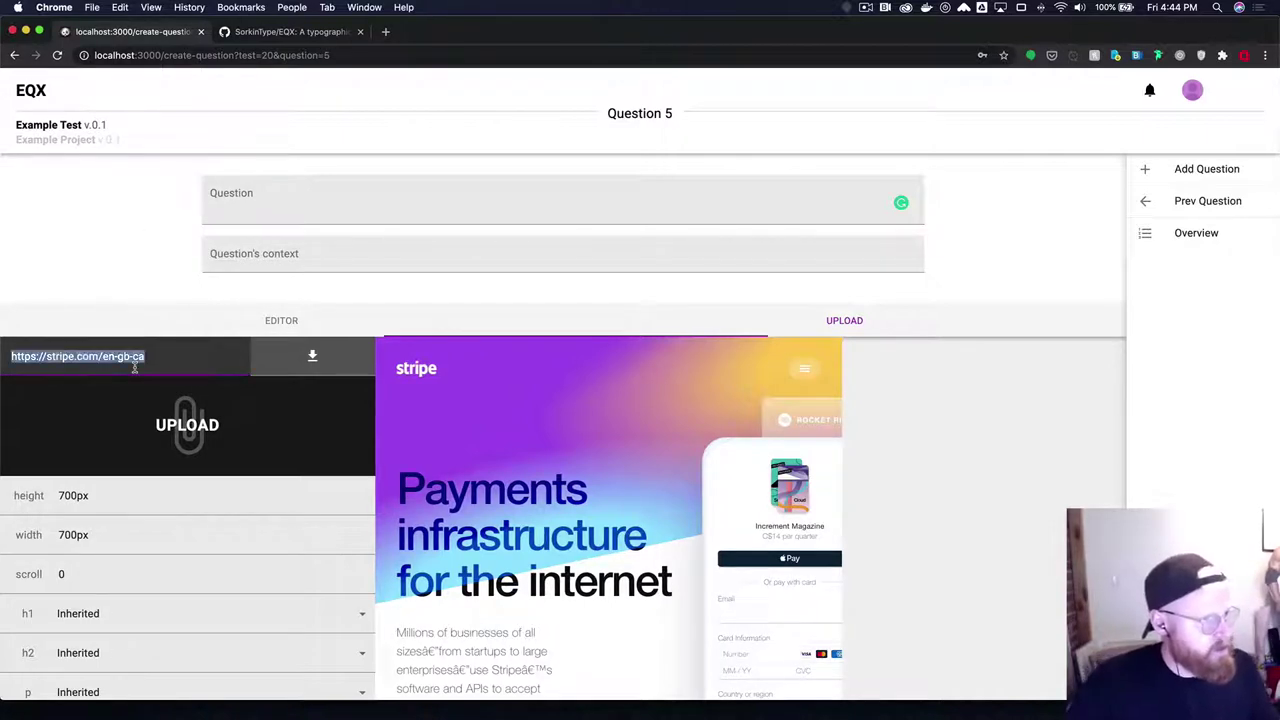
type("https://typewknd.com/")
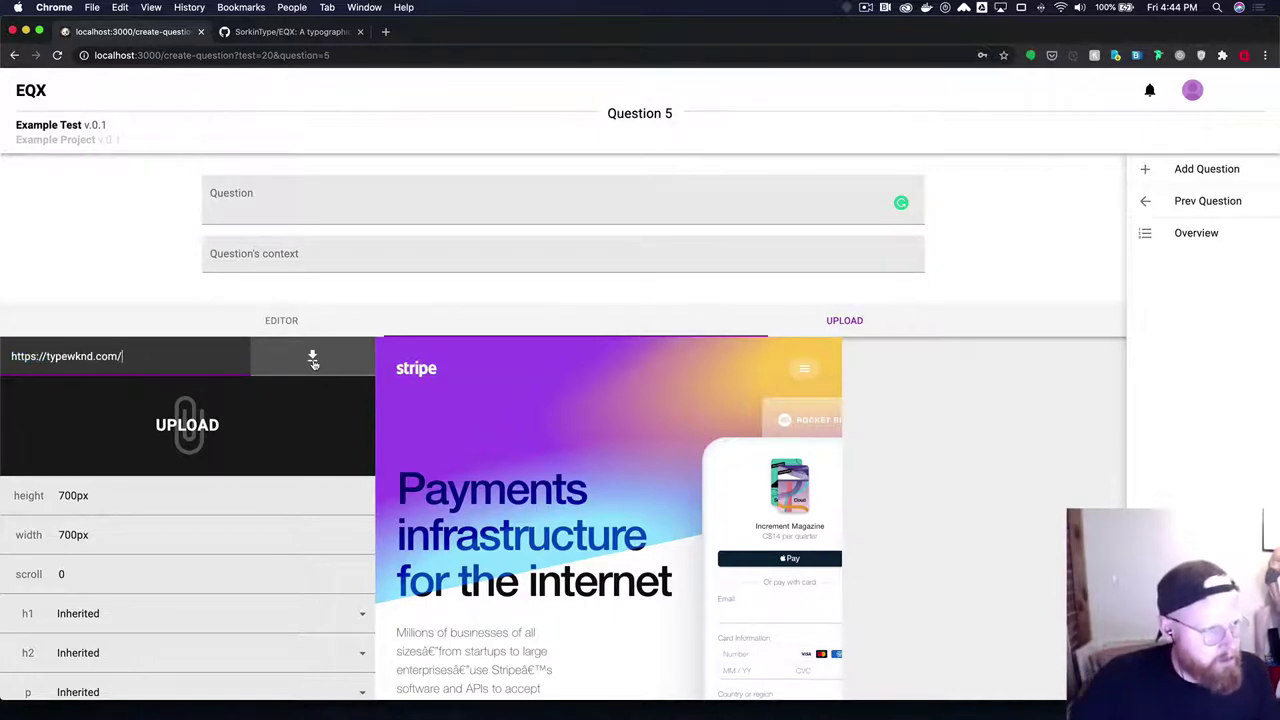
- Scrape typewknd.com into Question 5's 700px preview and scroll to its Inherited h2, p, li fonts
left_click(312, 359)
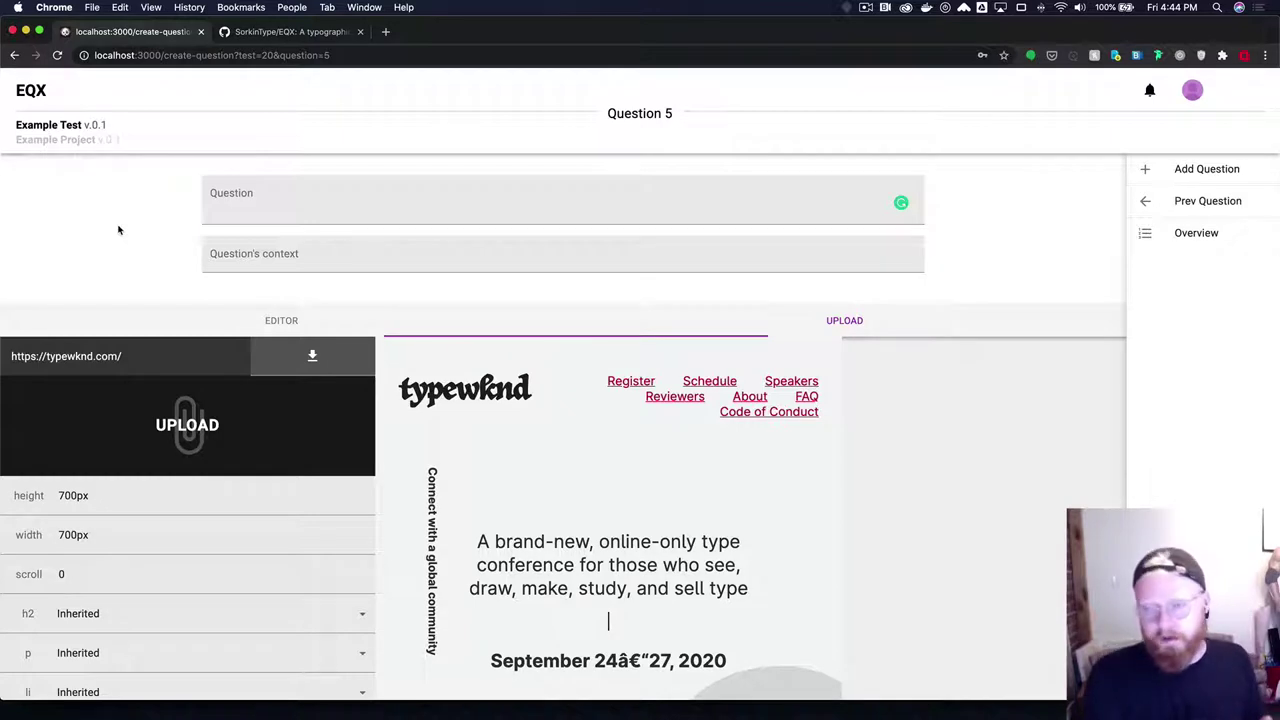
scroll(180, 350, "down", 3)
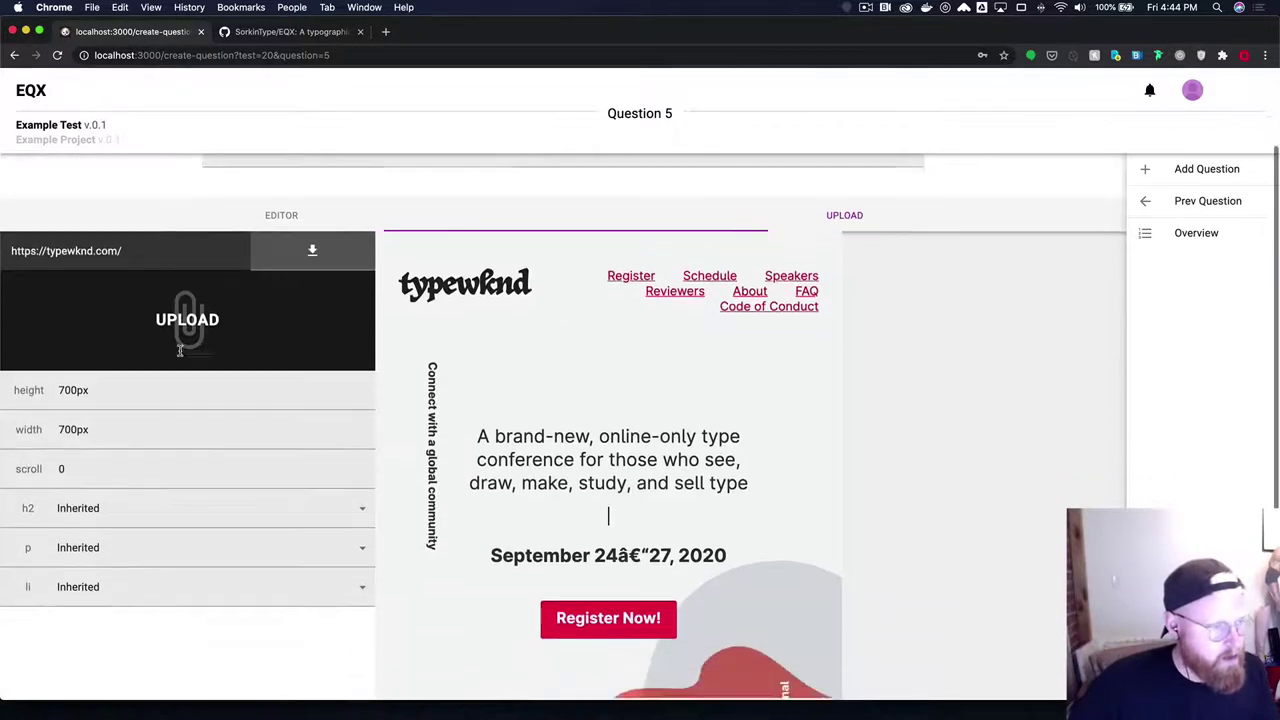
scroll(180, 350, "down", 1)
left_click(134, 483)
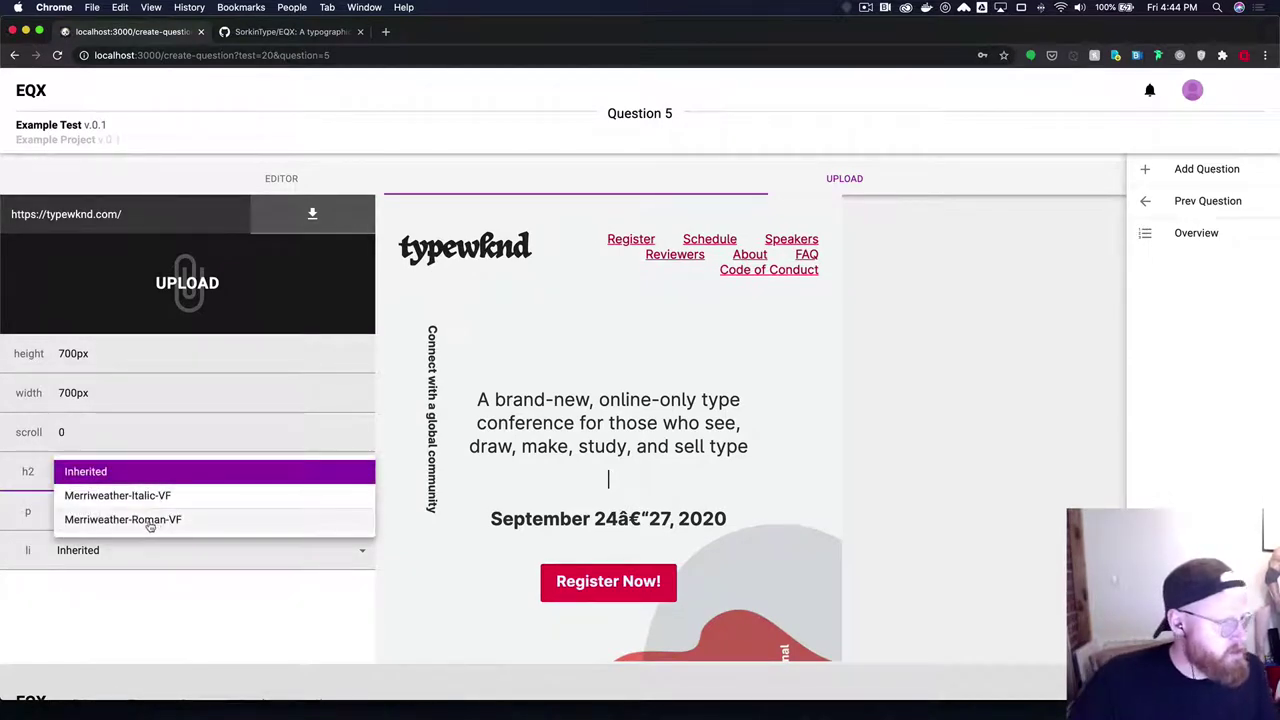
left_click(143, 497)
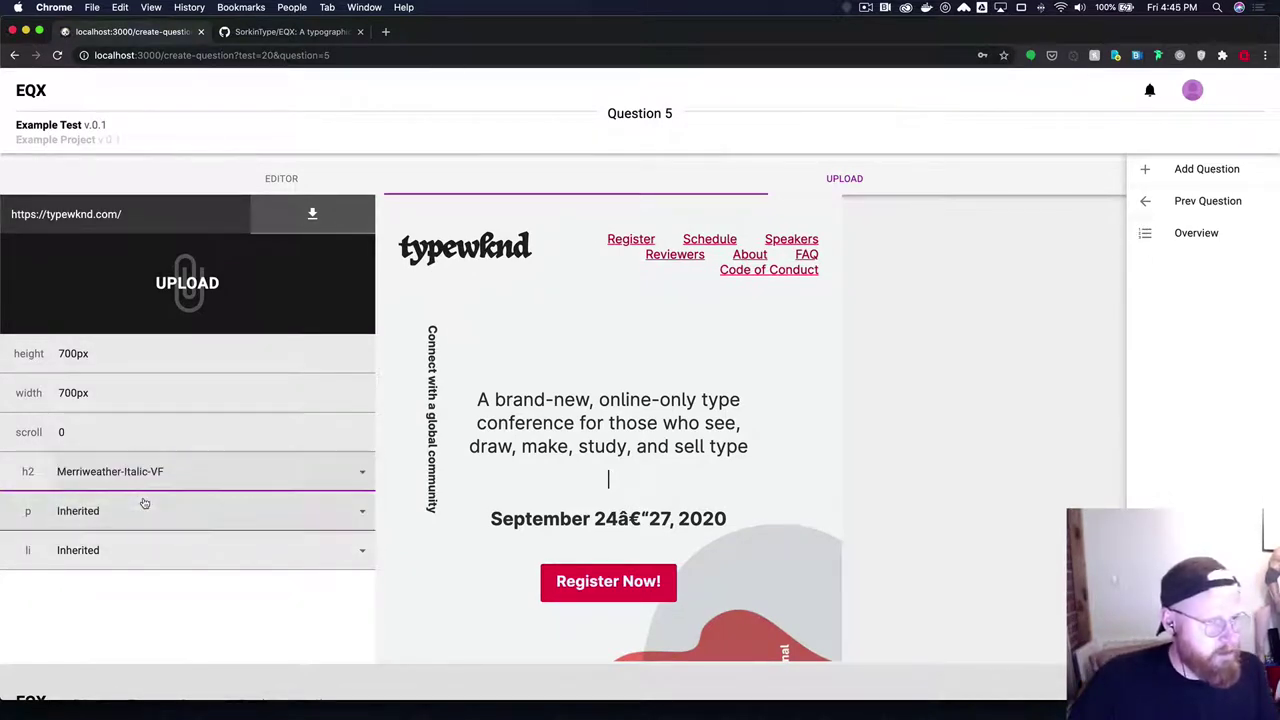
left_click(148, 517)
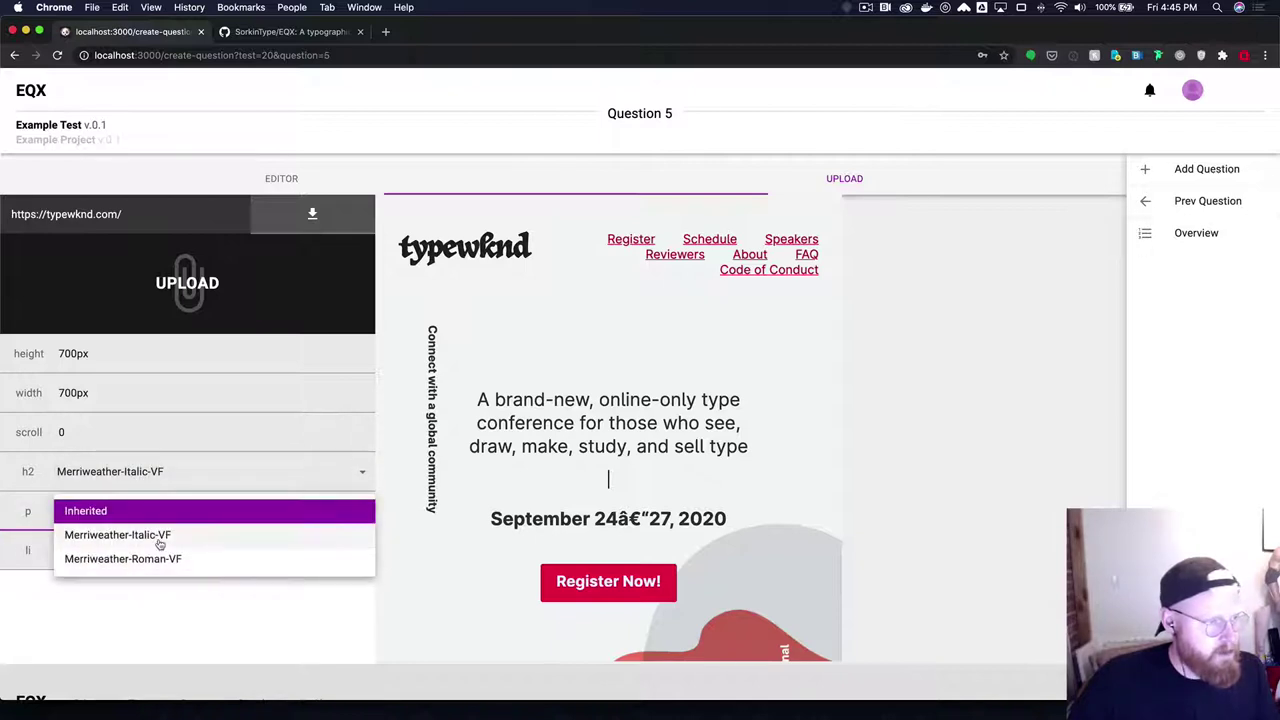
left_click(158, 538)
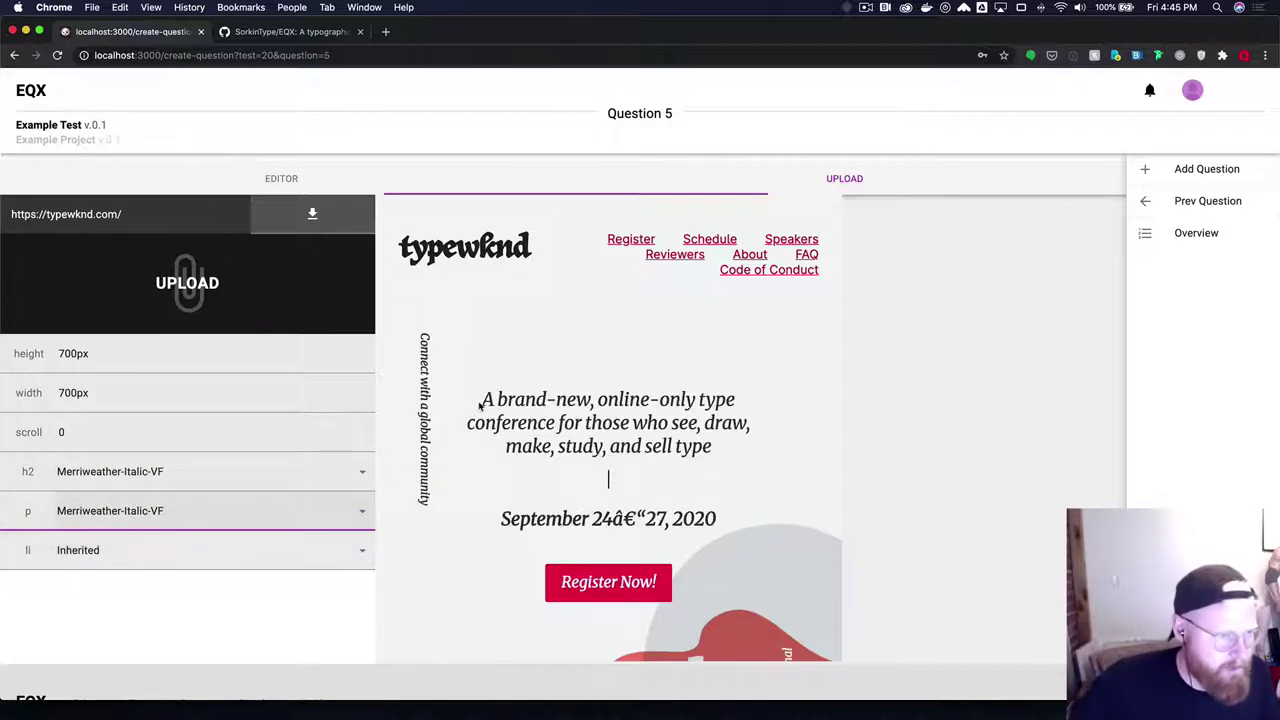
left_click_drag(480, 404, 720, 455)
left_click(720, 455)
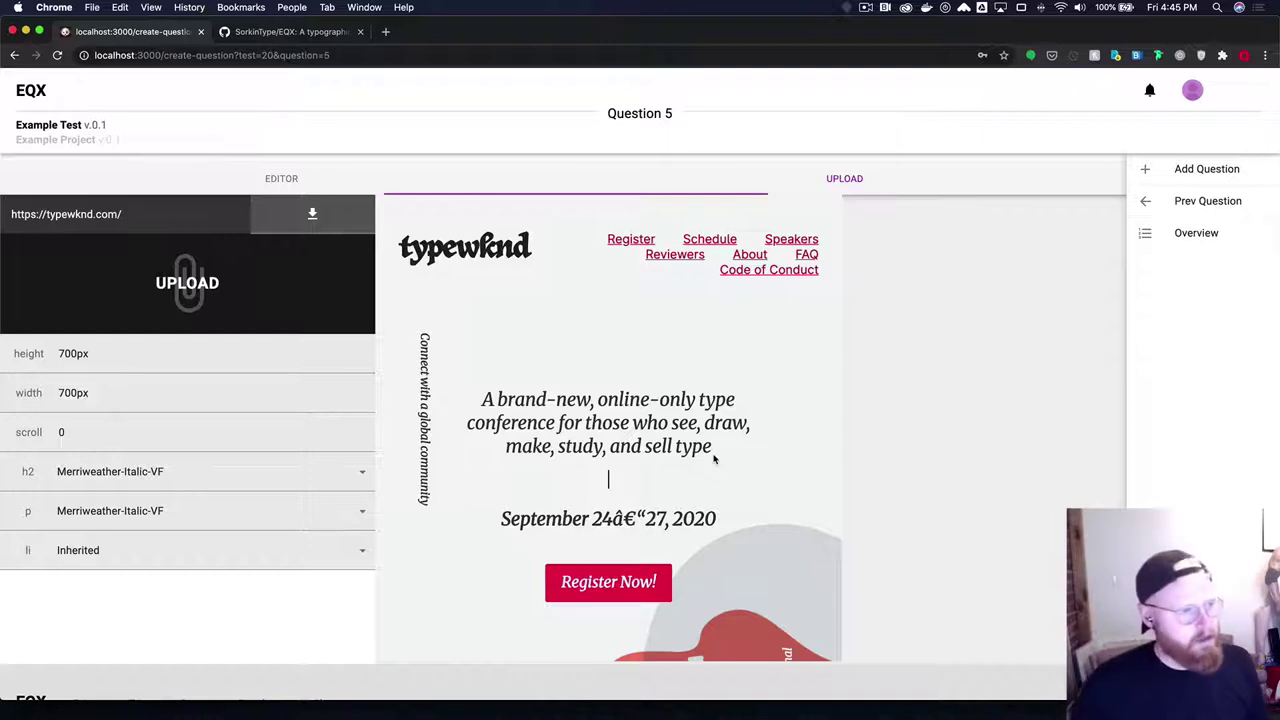
scroll(714, 459, "up", 3)
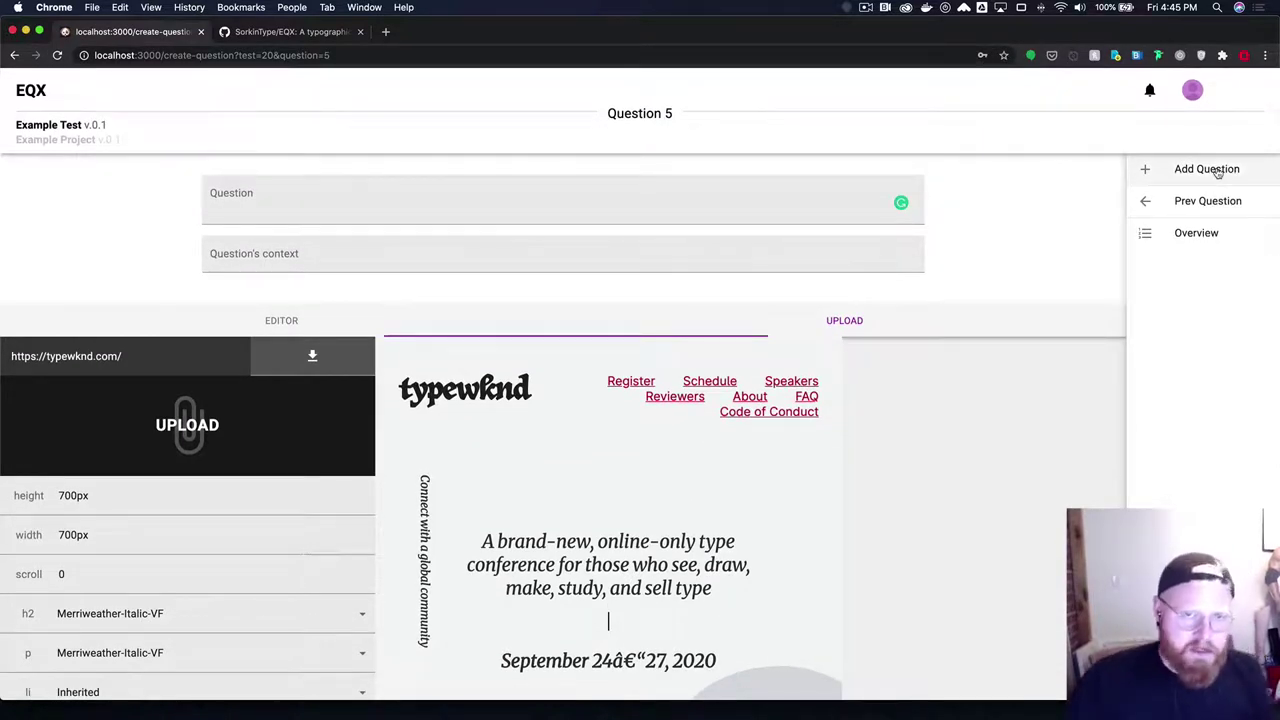
- Add an empty Question 6 in UPLOAD mode and bring up the Downloads file dialog
left_click(1217, 170)
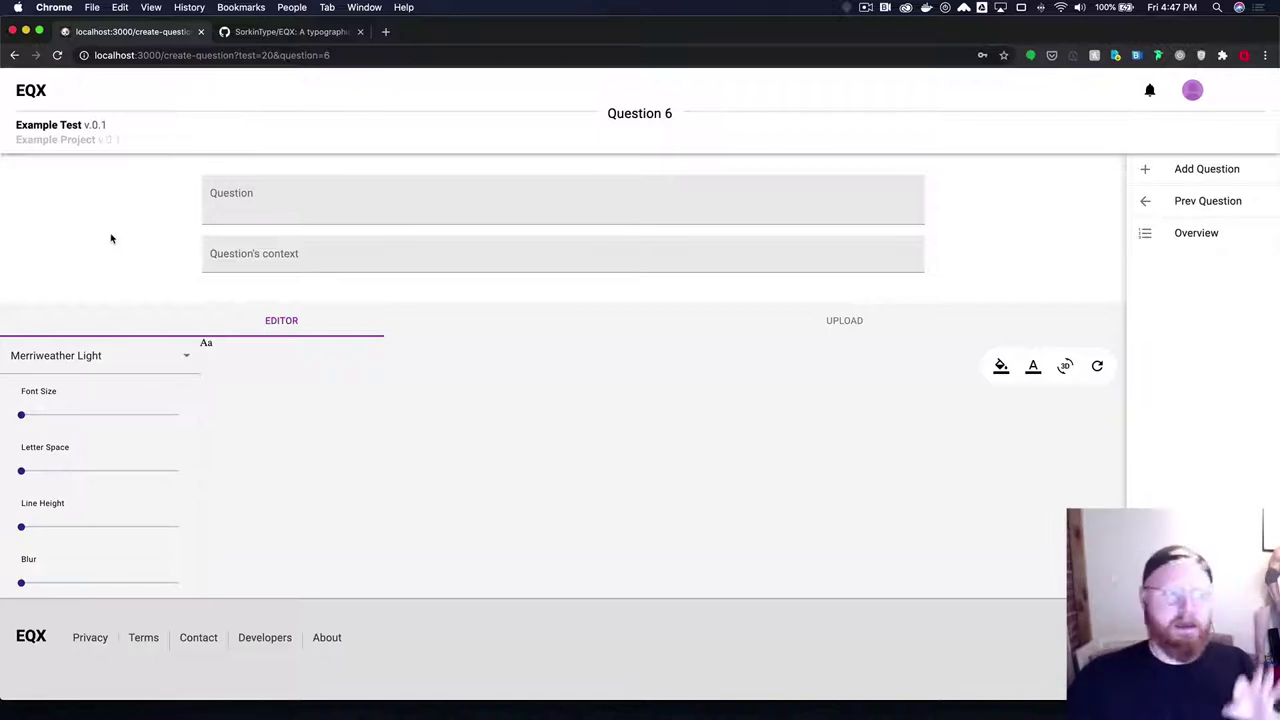
left_click(857, 328)
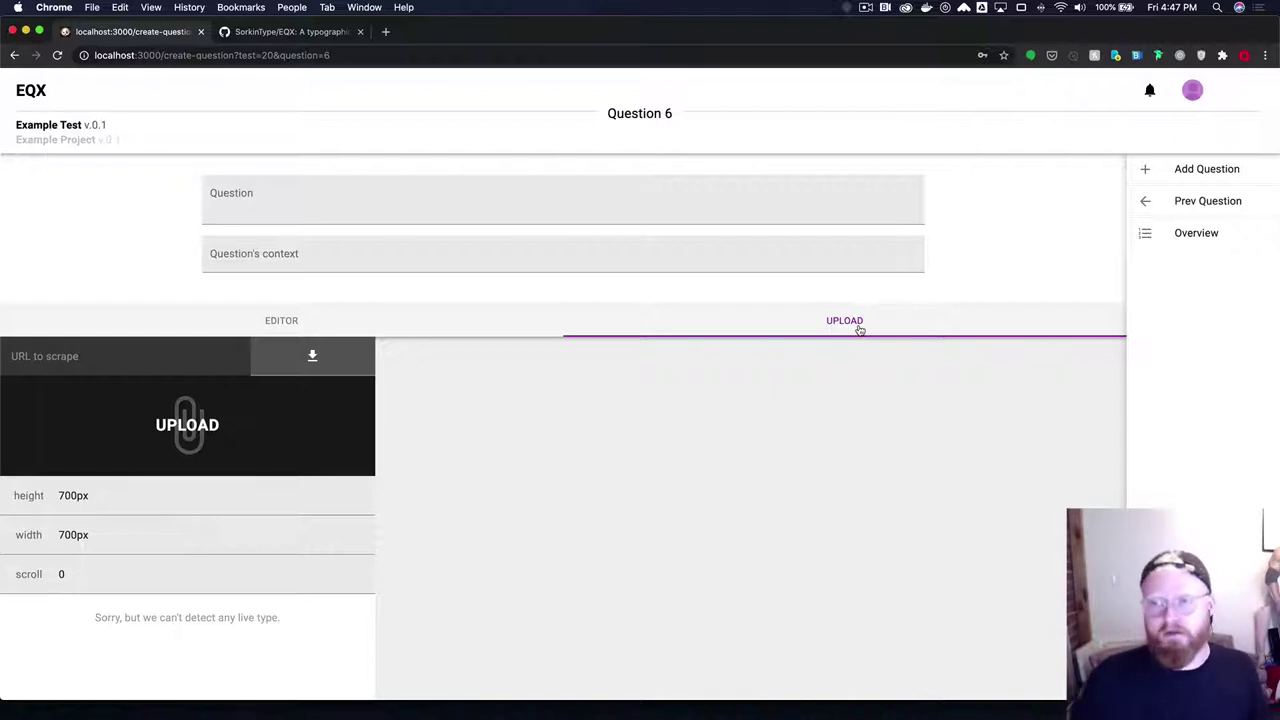
left_click(203, 436)
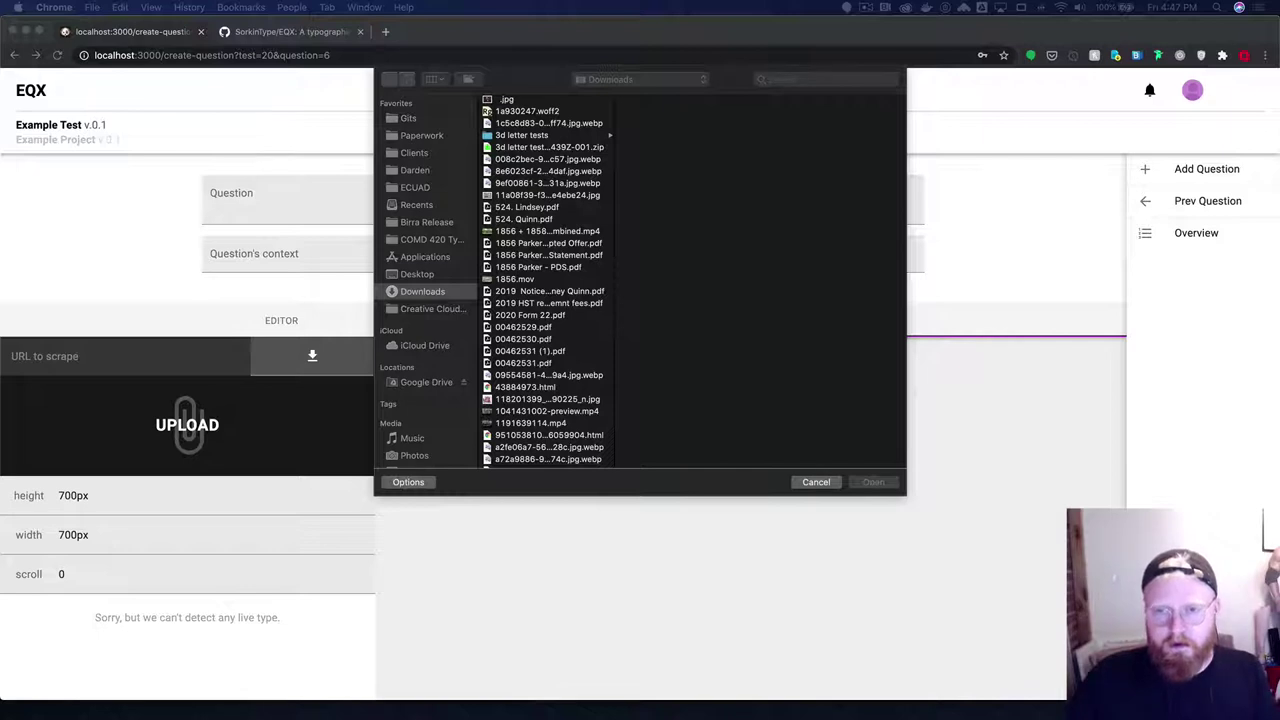
- Choose 14_Poster-ModernJazzQuartet.html from the html folder and load it into Question 6
left_click_drag(1279, 331, 663, 331)
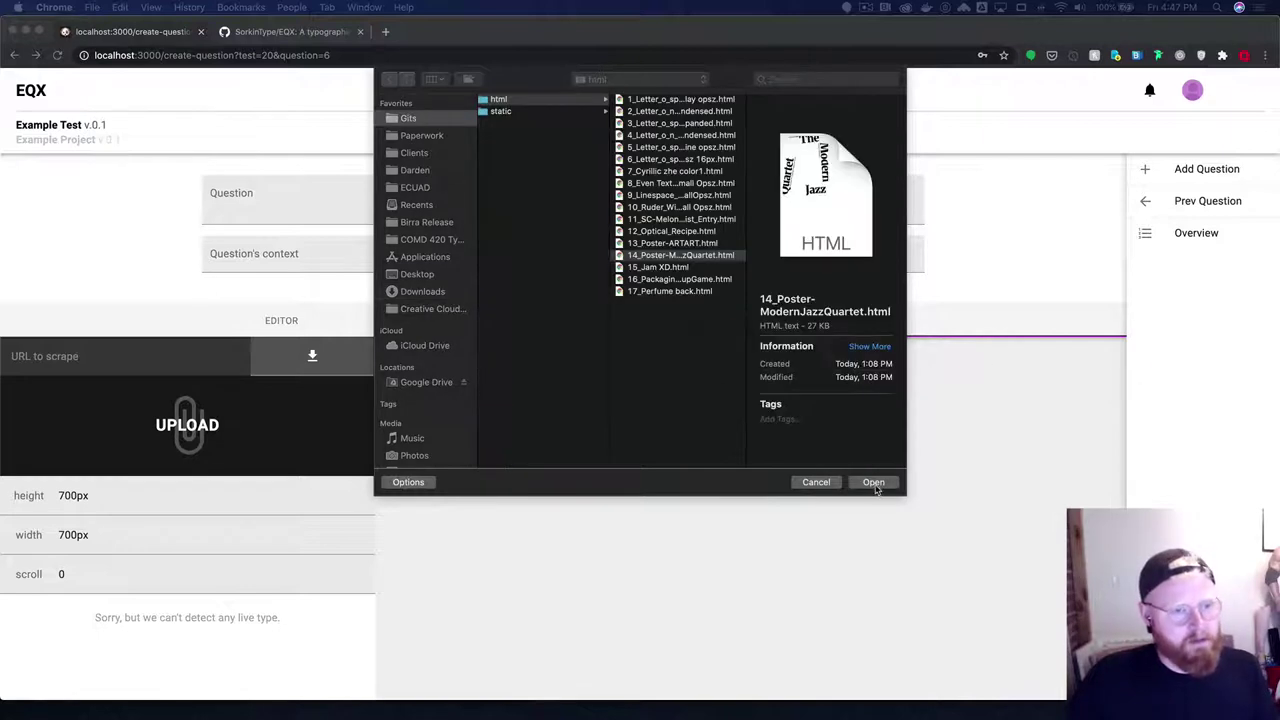
left_click(874, 483)
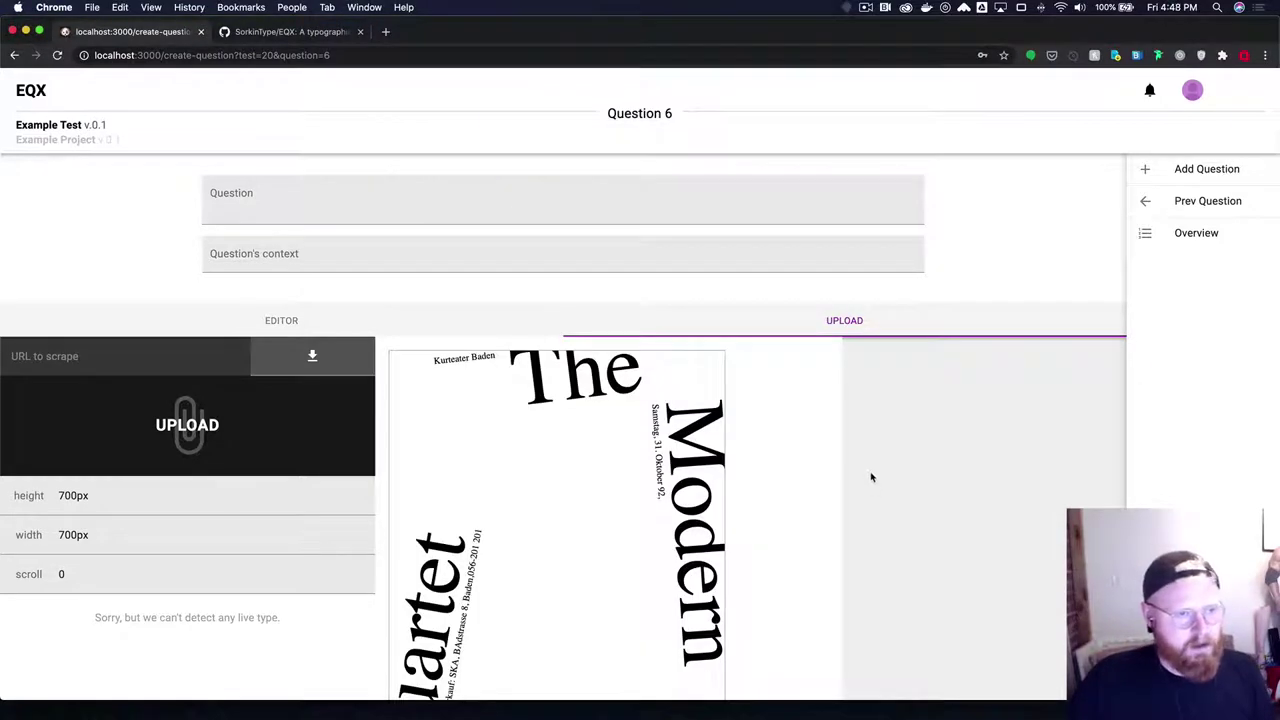
scroll(871, 477, "down", 3)
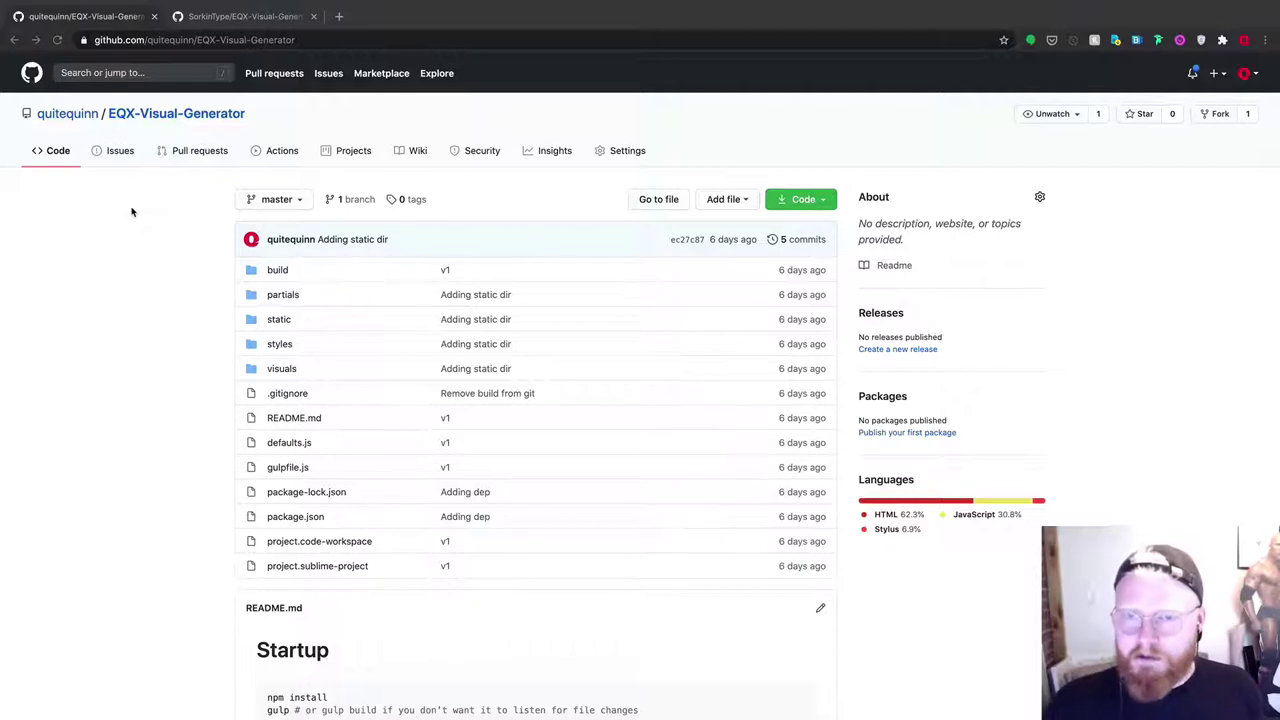
- Switch to the SorkinType/EQX-Visual-Generator tab, then move to the terminal and Finder space
left_click(240, 18)
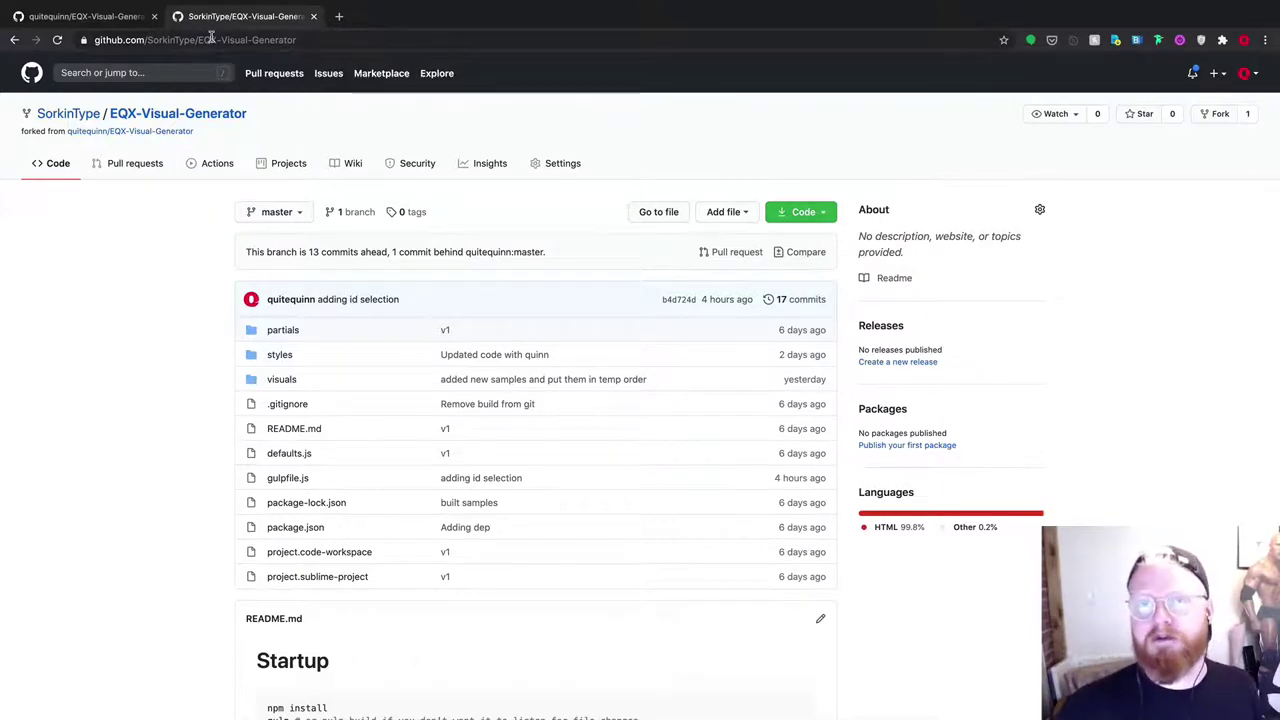
key("ctrl+Right")
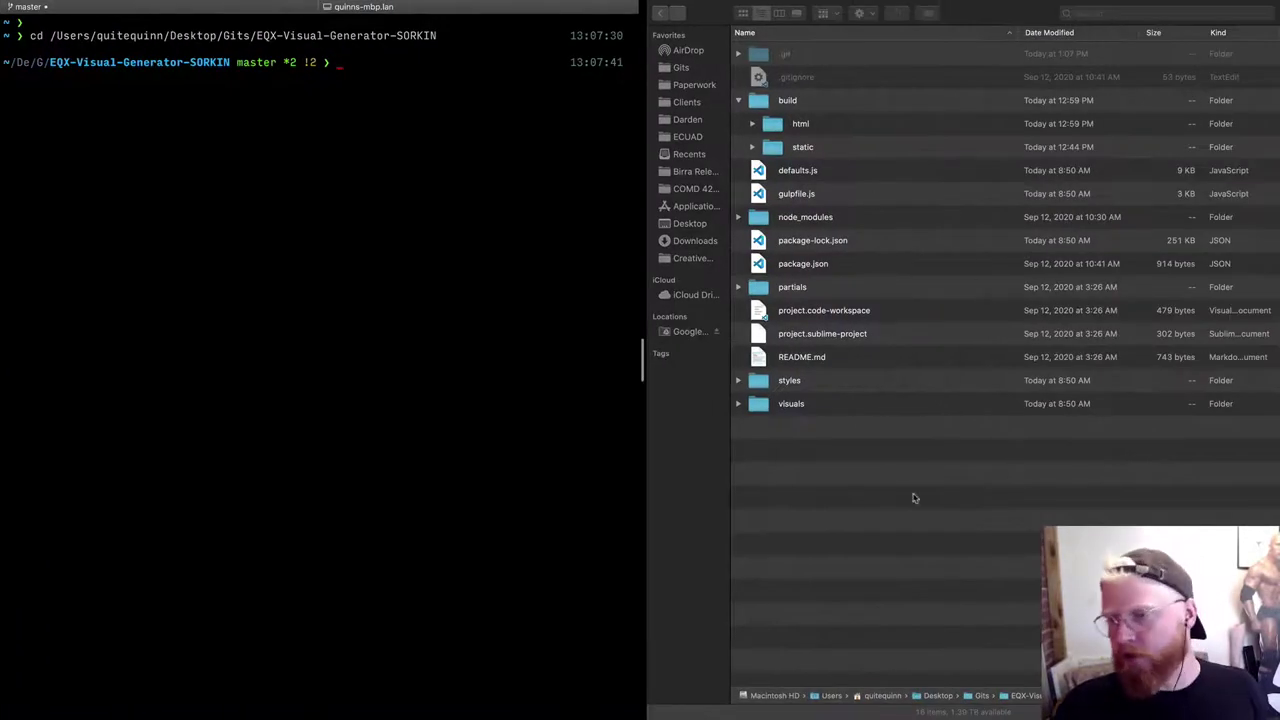
- Run gulp in the EQX-Visual-Generator-SORKIN folder to build and serve it at localhost:3001
left_click(184, 141)
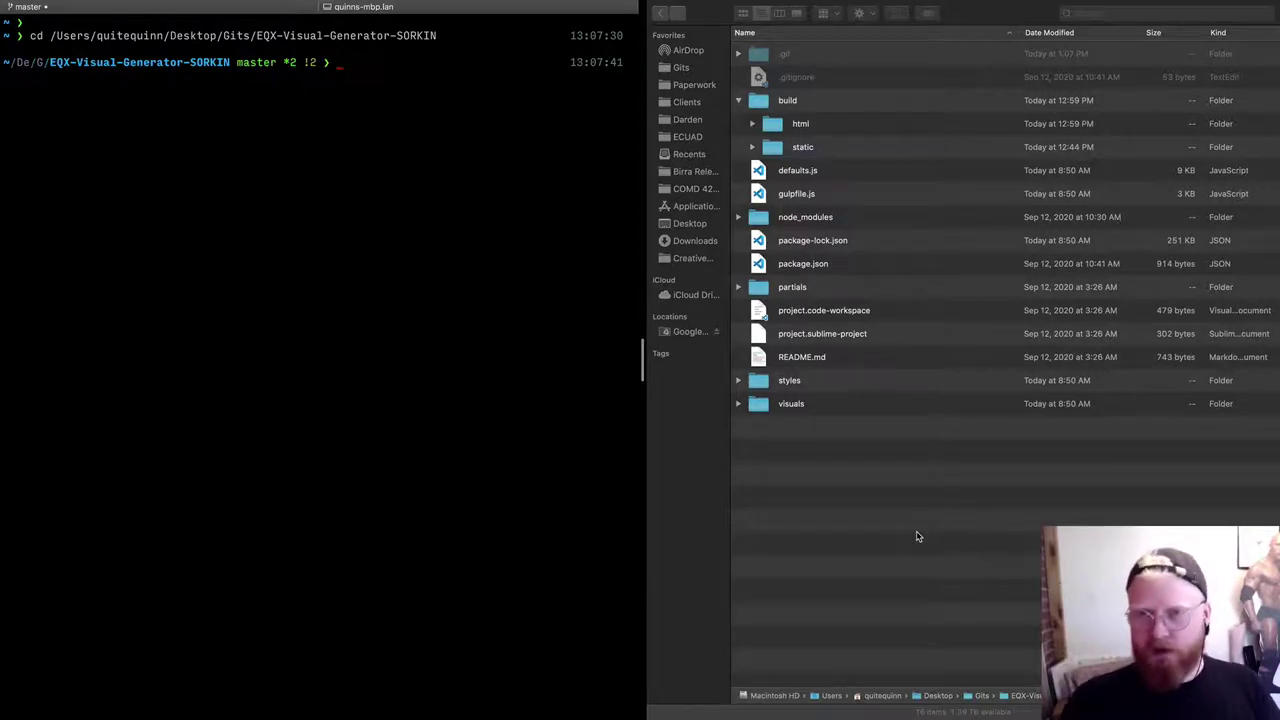
type("gulp")
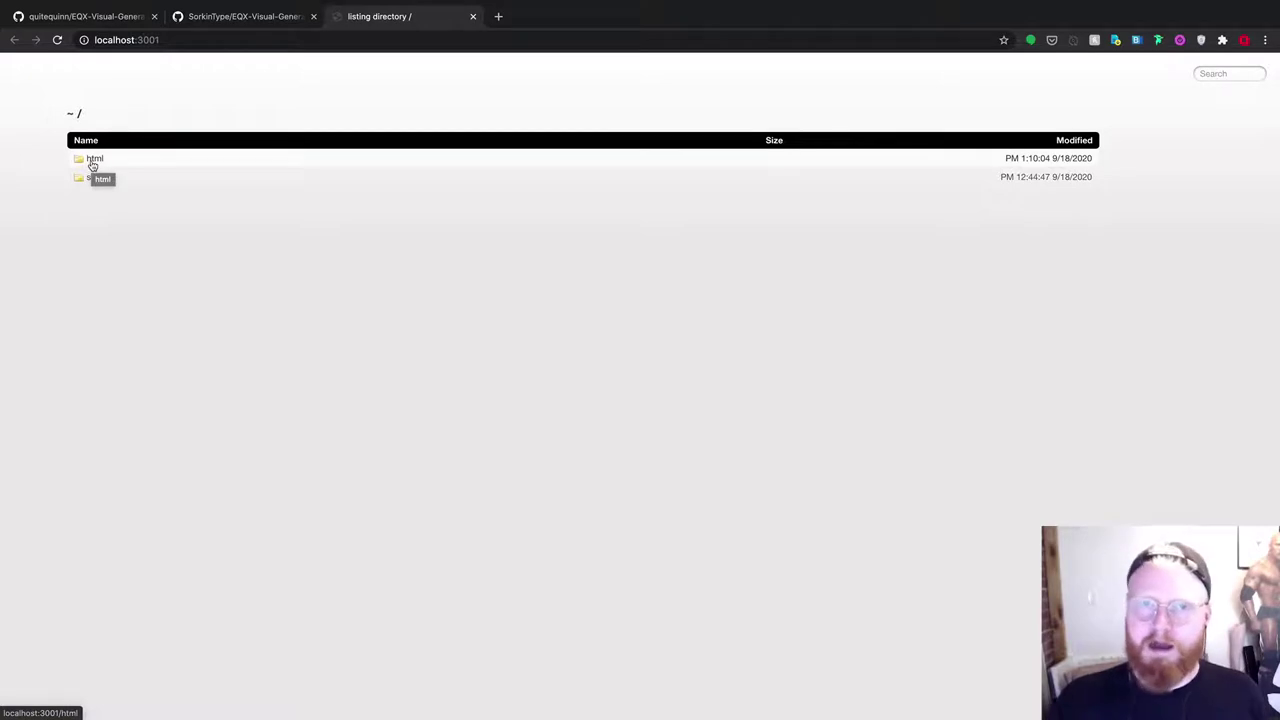
- Open the 12_Optical_Recipe.html sample from the html folder and view its source in VS Code
left_click(91, 164)
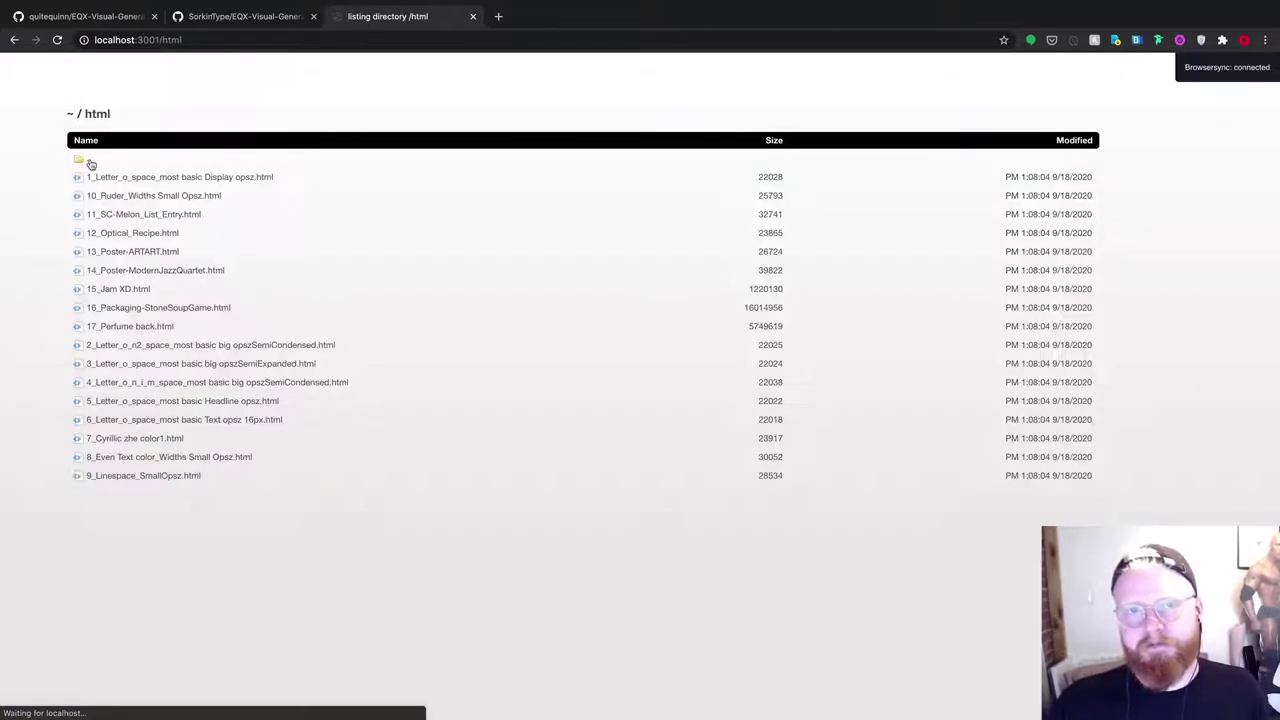
left_click(193, 246)
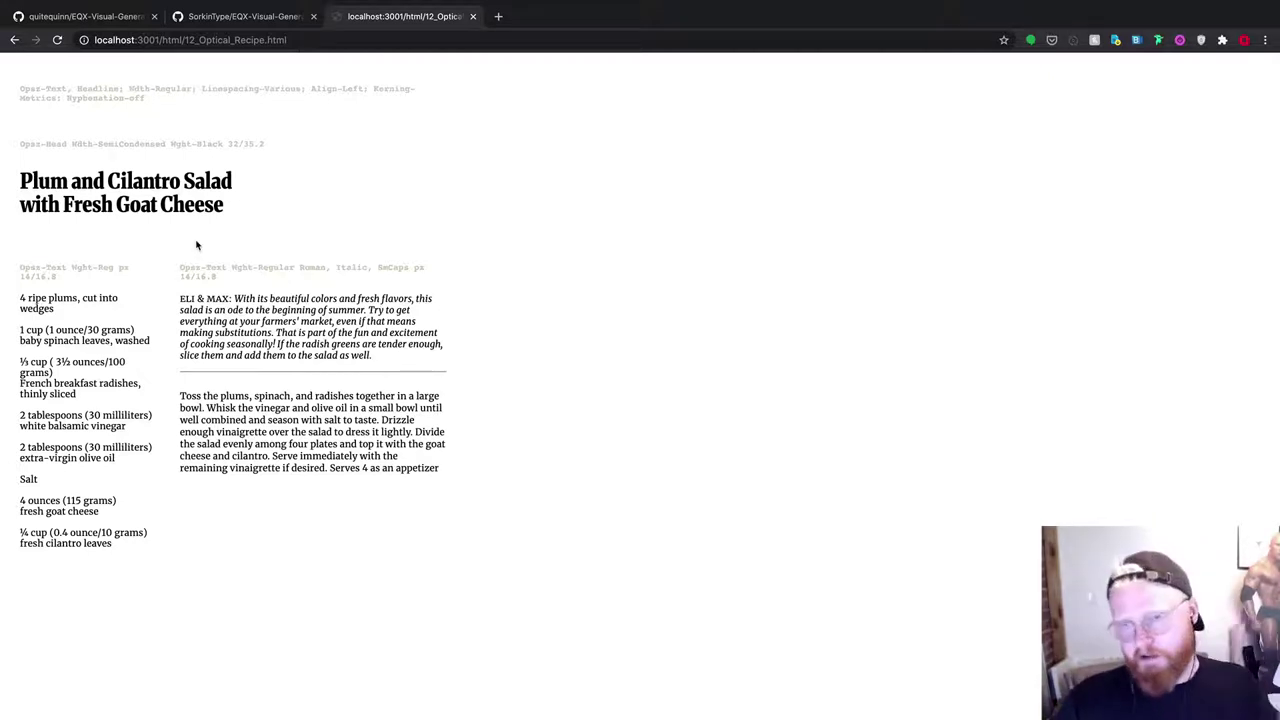
key("super+Tab")
left_click(509, 316)
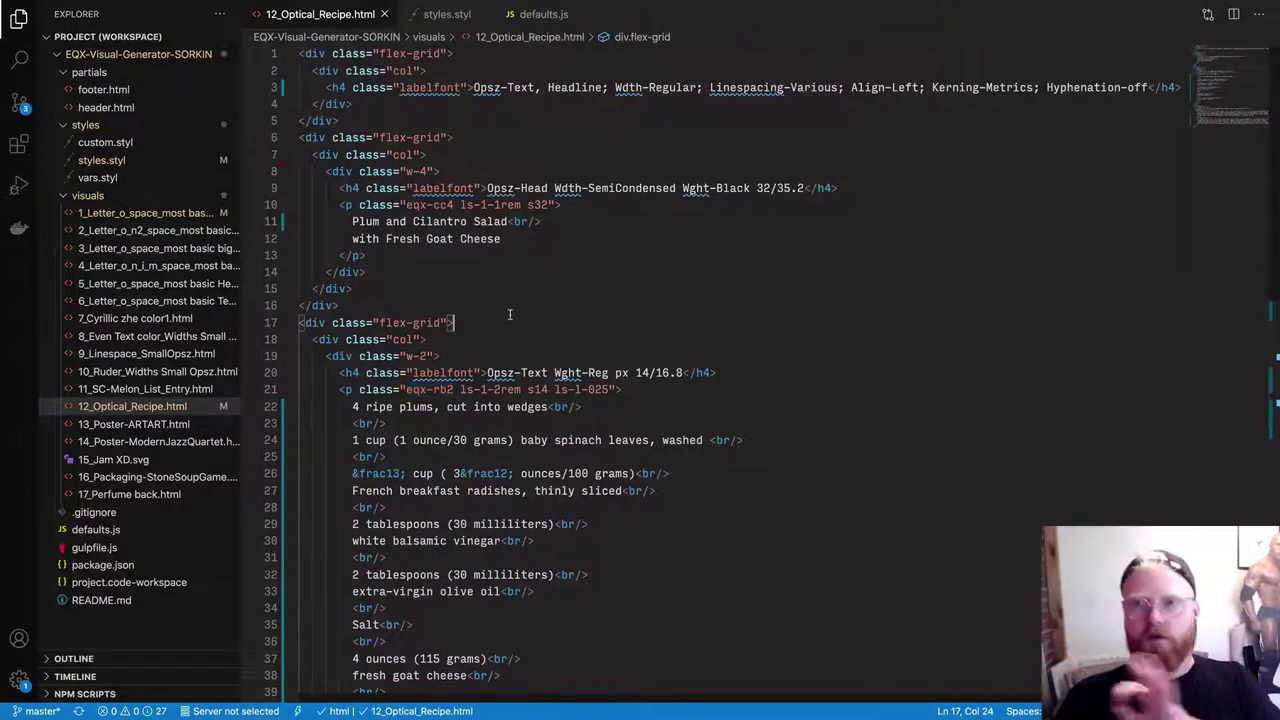
scroll(509, 314, "down", 10)
scroll(509, 315, "down", 5)
scroll(509, 315, "up", 20)
scroll(509, 316, "down", 5)
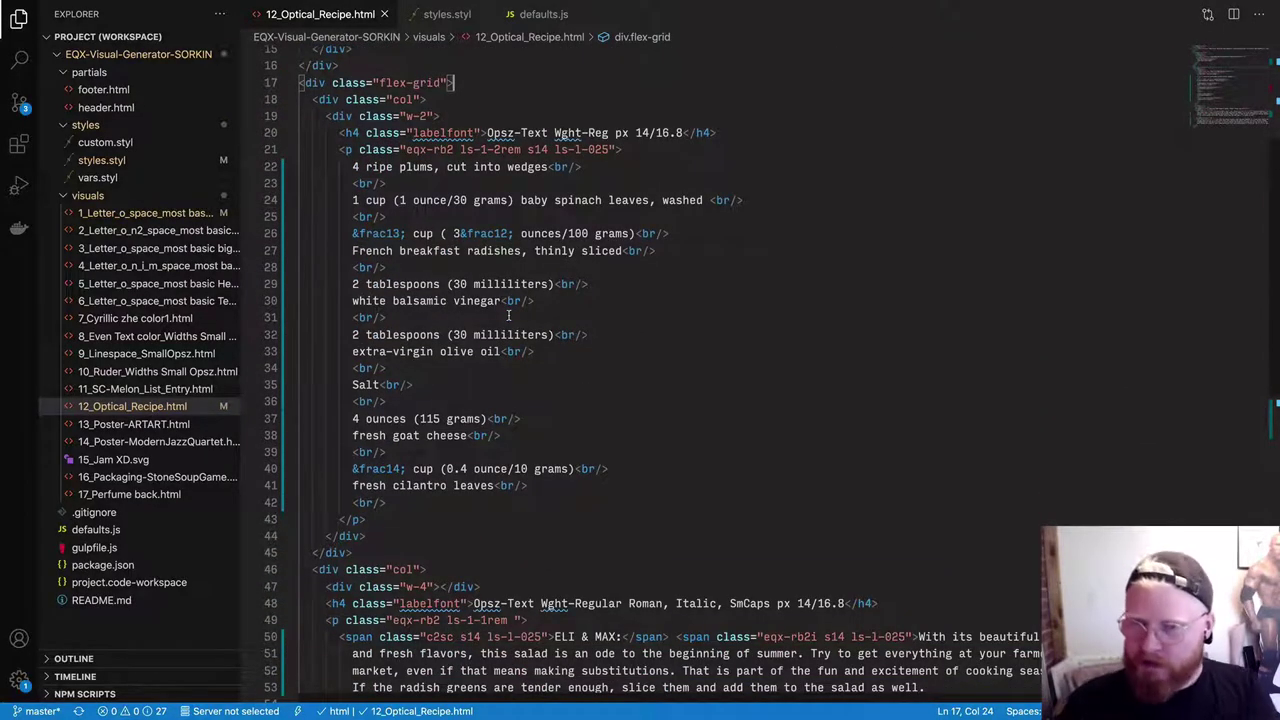
scroll(508, 316, "up", 4)
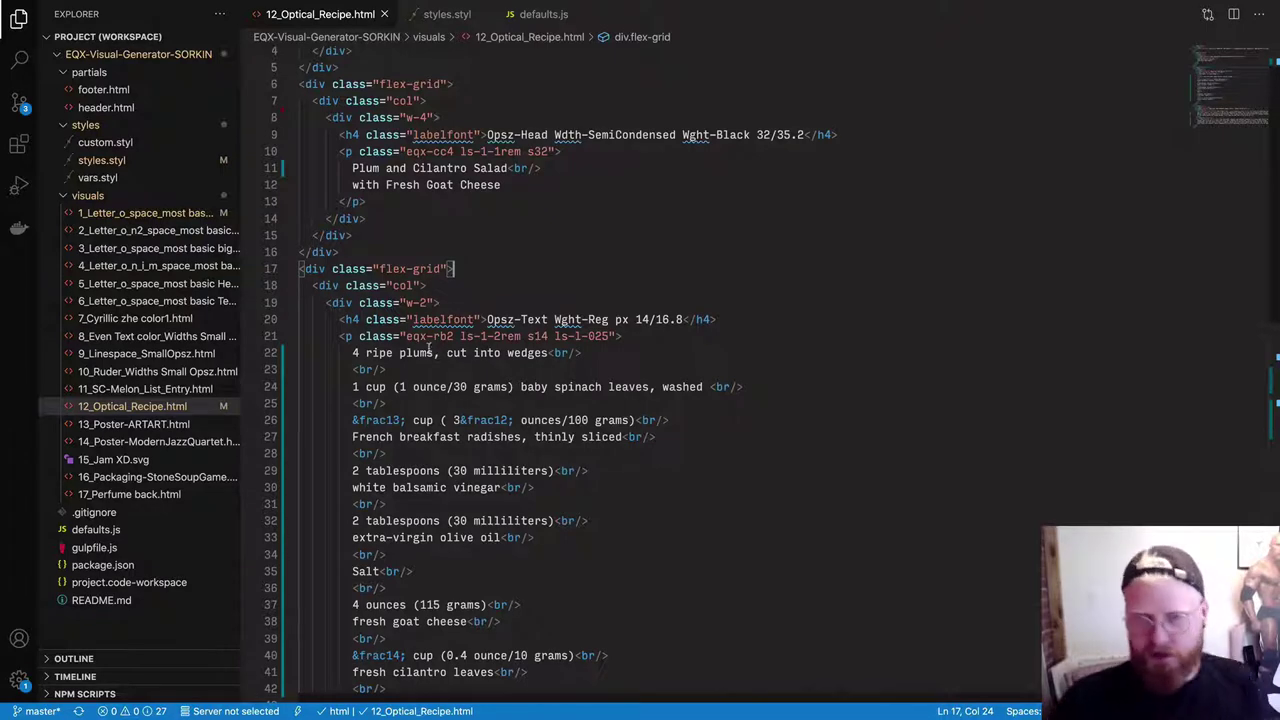
left_click(406, 336)
left_click_drag(406, 336, 428, 337)
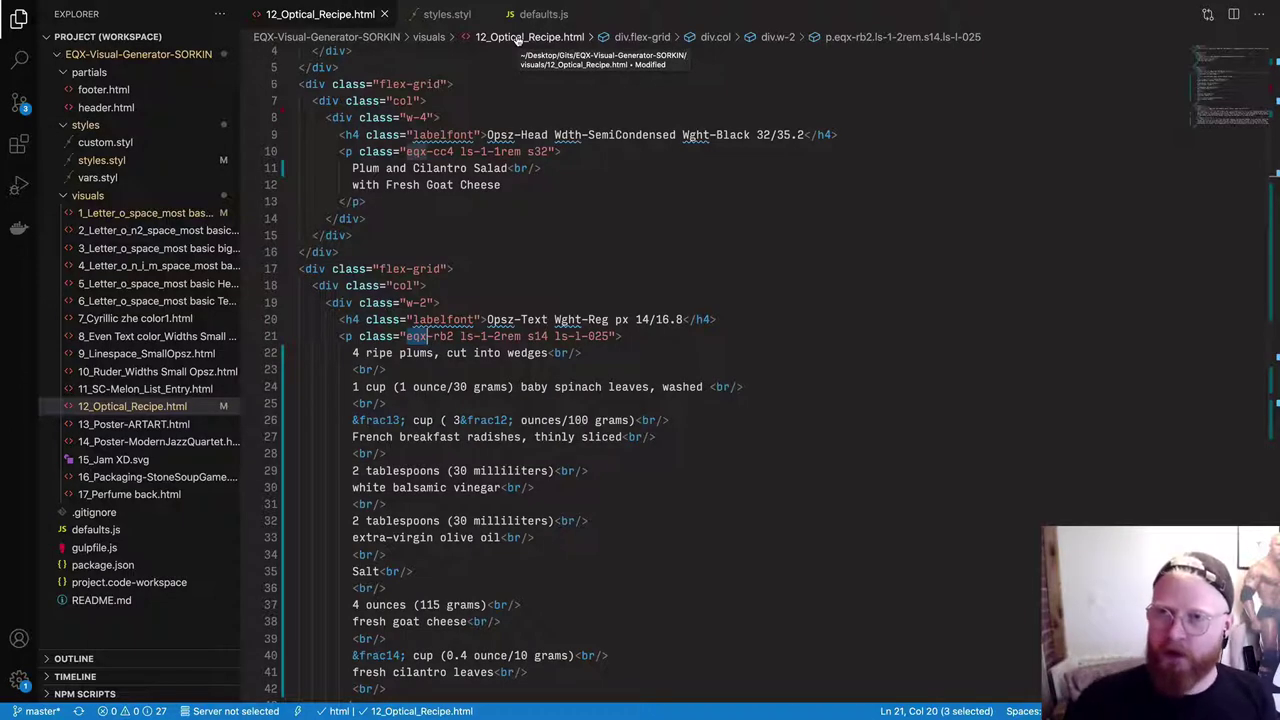
- Show defaults.js with the eqxDefaults mapping .eqx-ca1 to .eqx-cd4 to wdth, opsz and wght
left_click(526, 16)
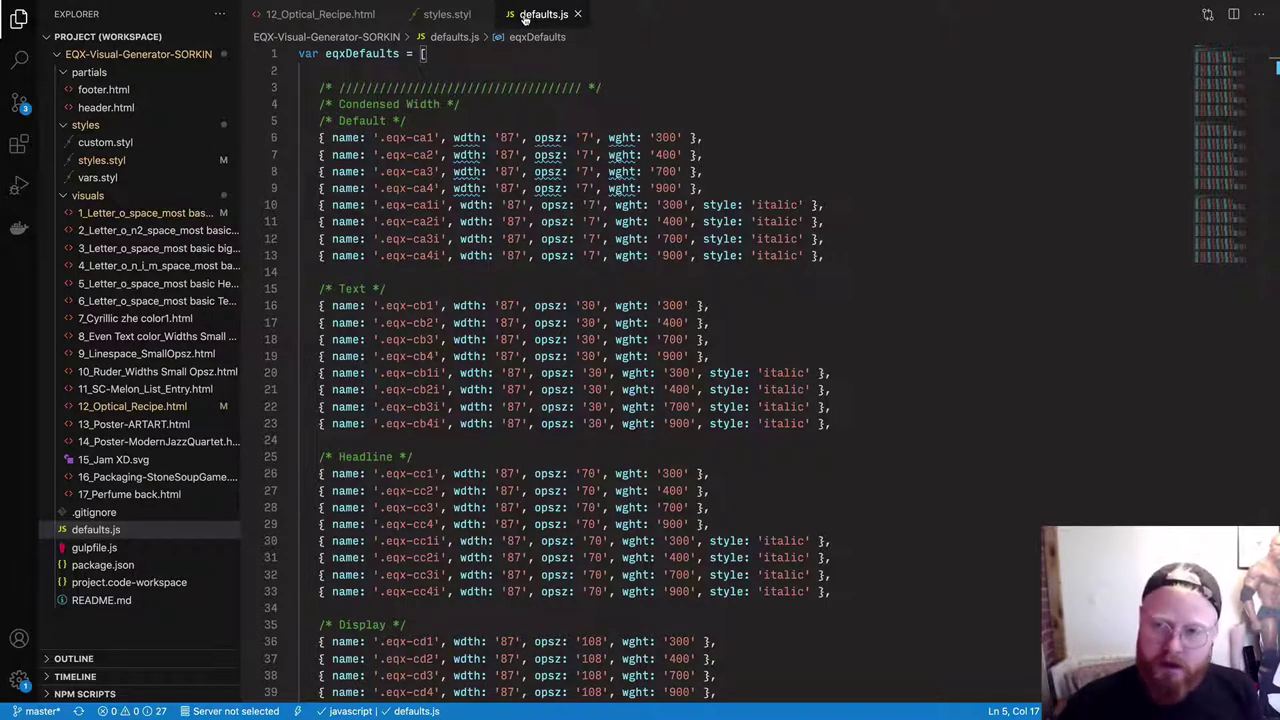
- Show styles.styl with its Normalize and OpenType Utilities imports and local requires
left_click(449, 15)
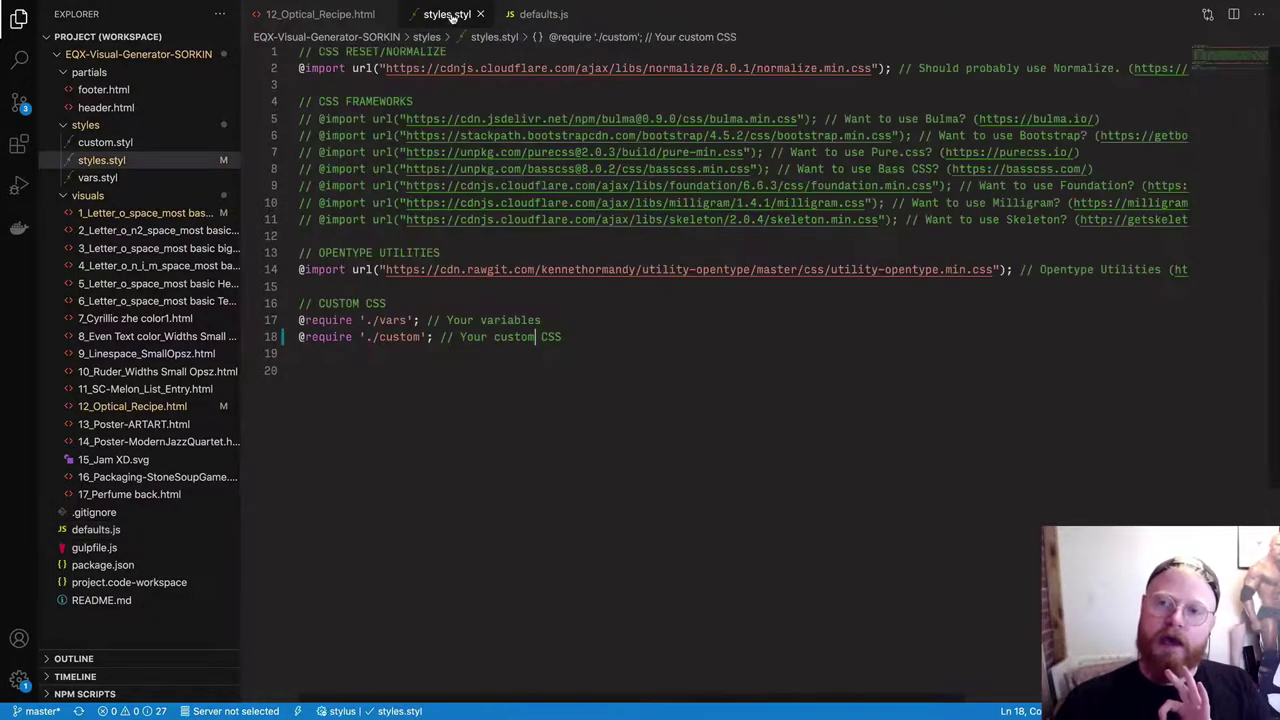
left_click(440, 118)
double_click(440, 118)
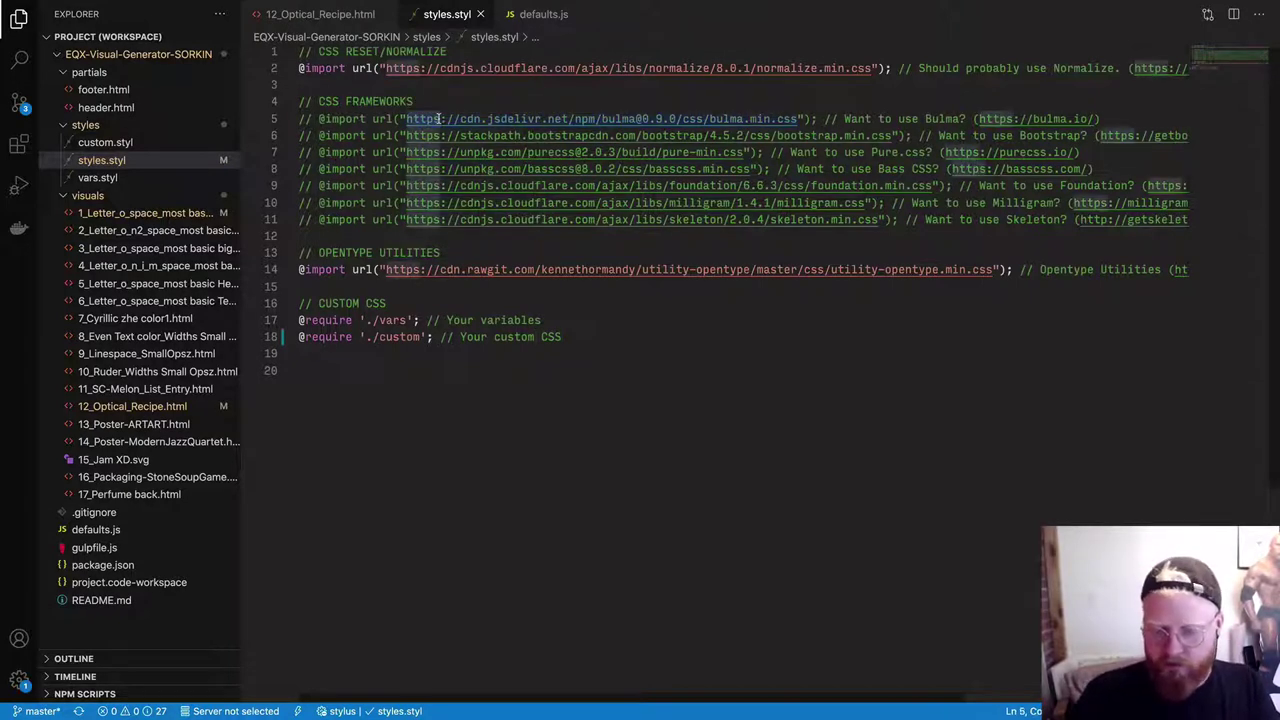
key("super+slash")
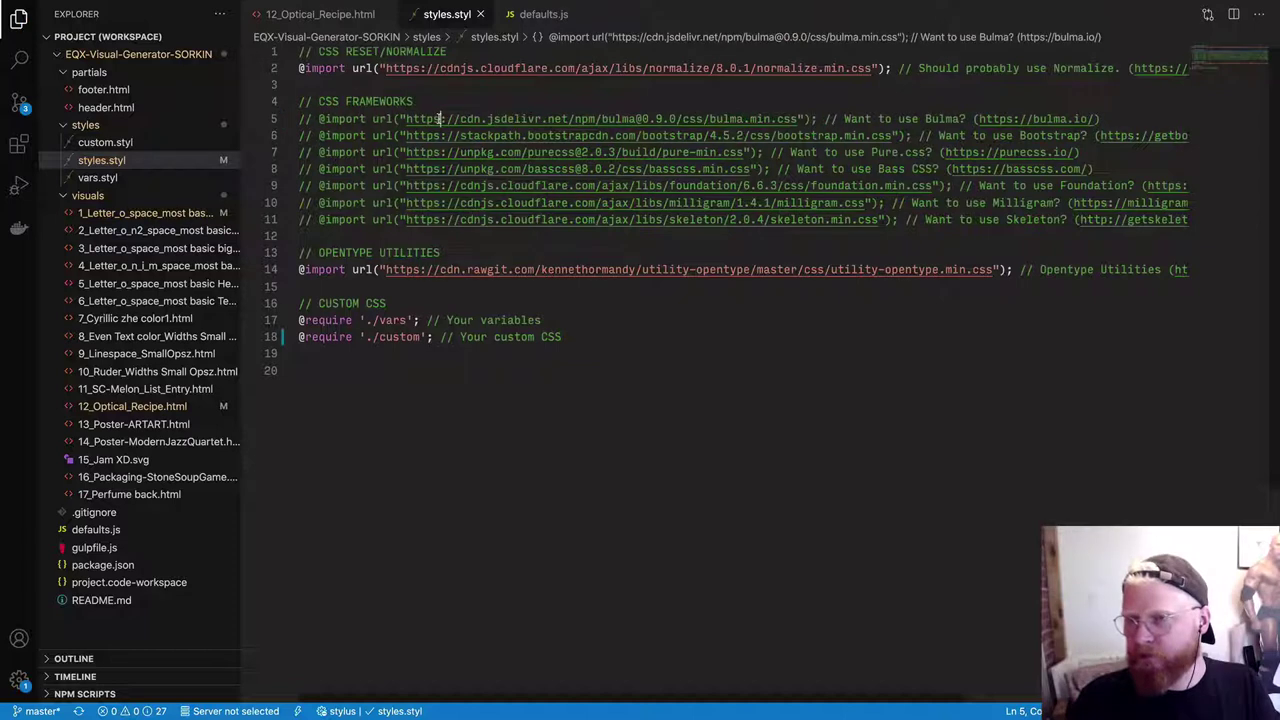
key("super+slash")
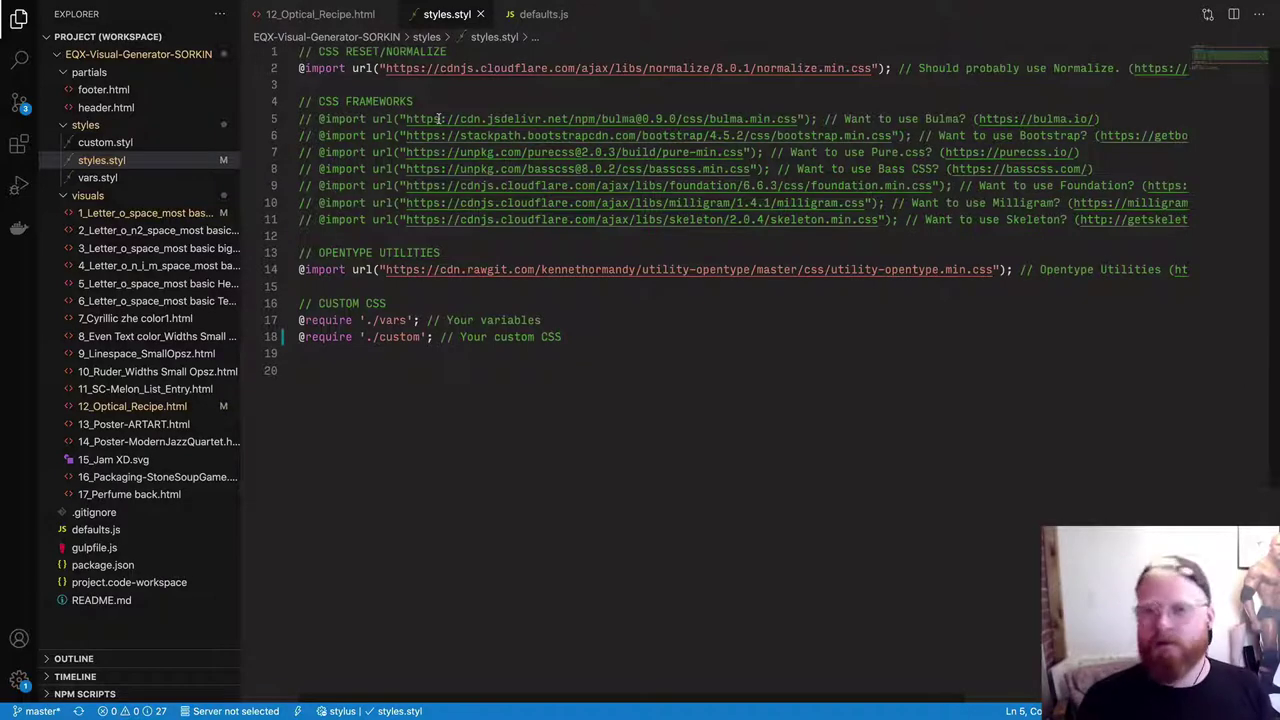
- Return to the 12_Optical_Recipe.html source showing the Plum and Cilantro Salad markup
left_click(343, 18)
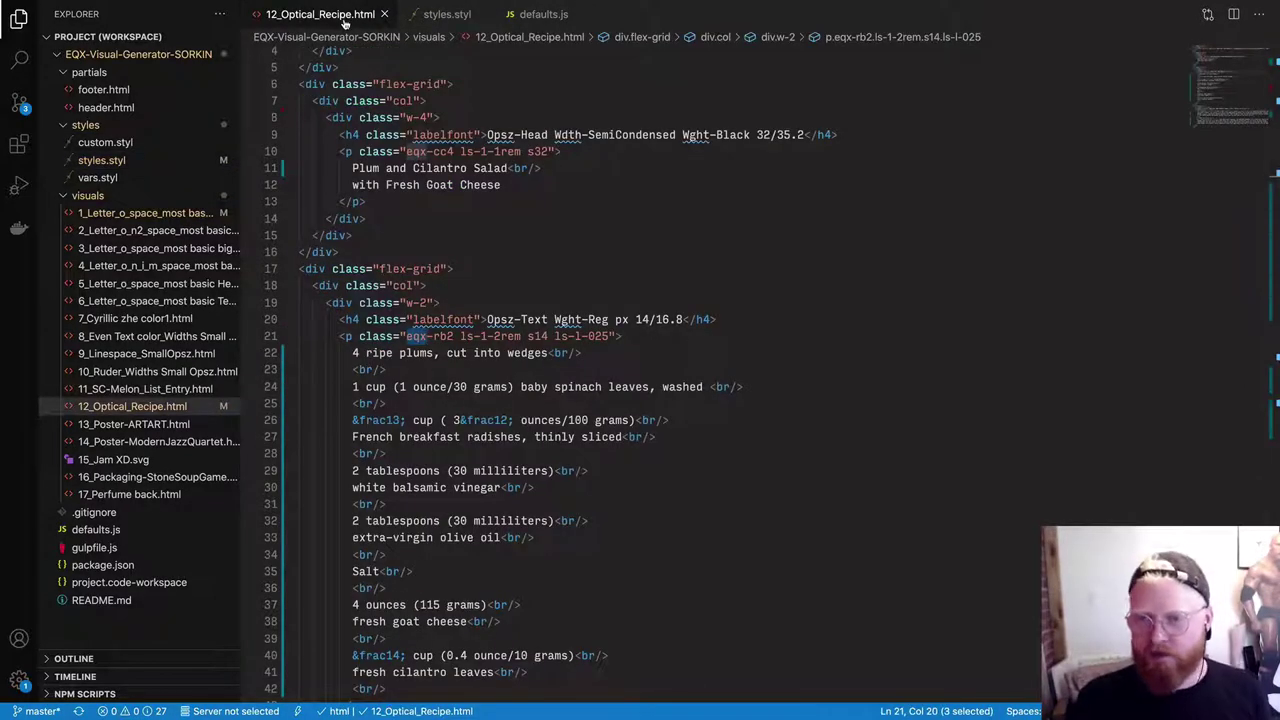